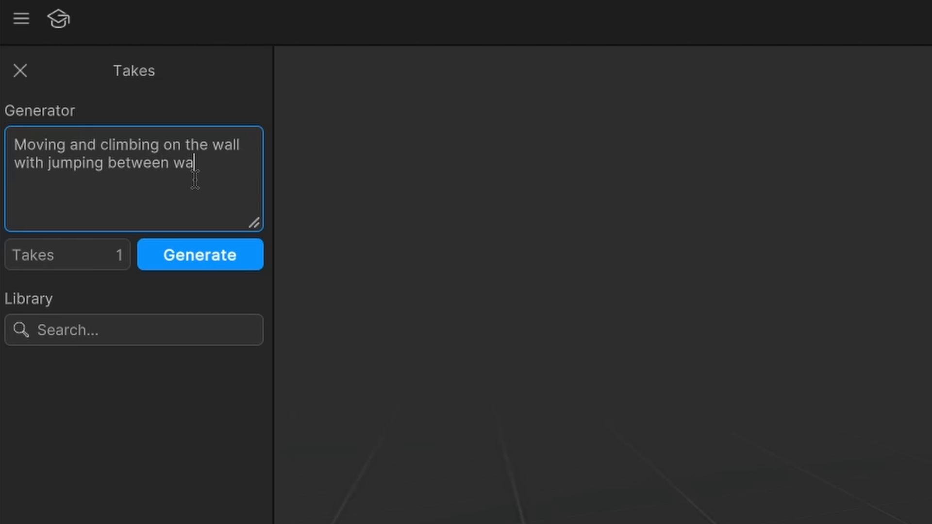
# - Generate one take from the prompt "Moving and climbing on the wall with jumping between walls" and open it from the library
pyautogui.click(181, 278)
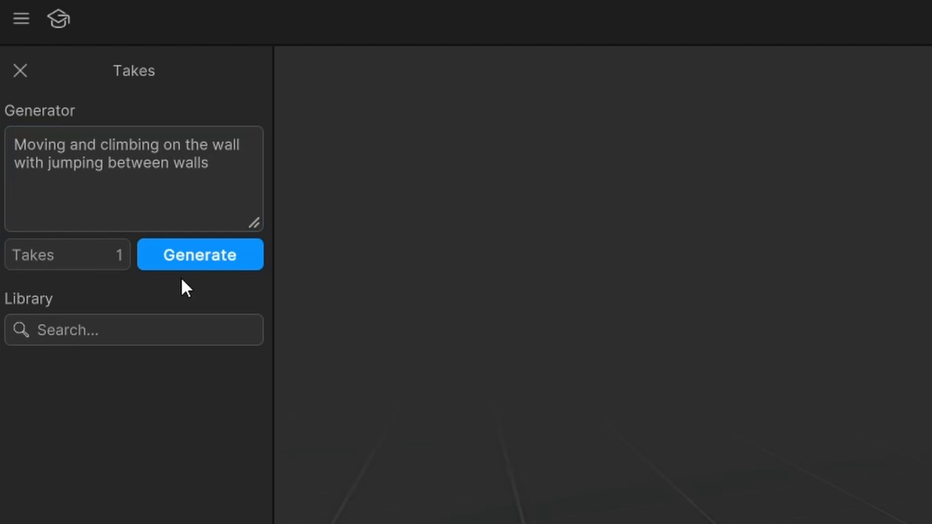
pyautogui.click(183, 265)
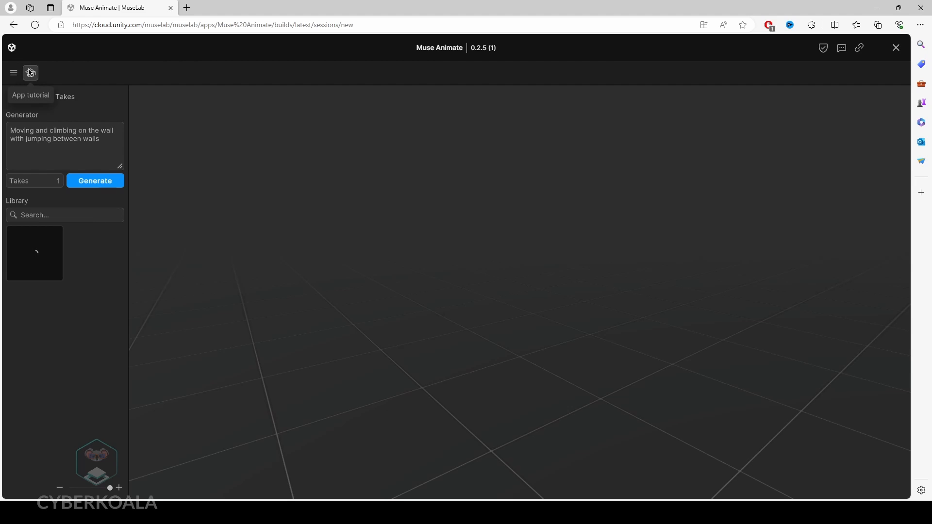
pyautogui.click(21, 252)
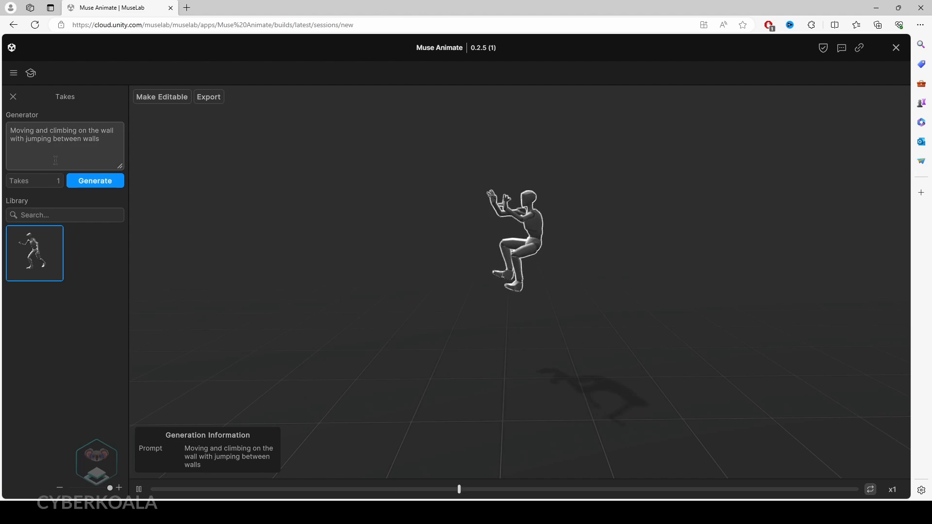
# - Read the app tutorial tips from The Basics through Effectors to Keyframes and close the tutorial
pyautogui.click(30, 72)
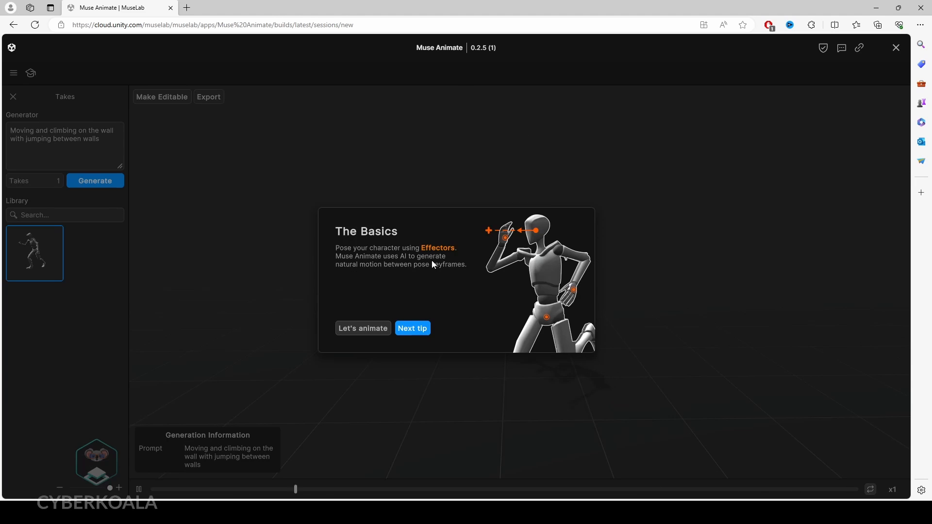
pyautogui.click(412, 328)
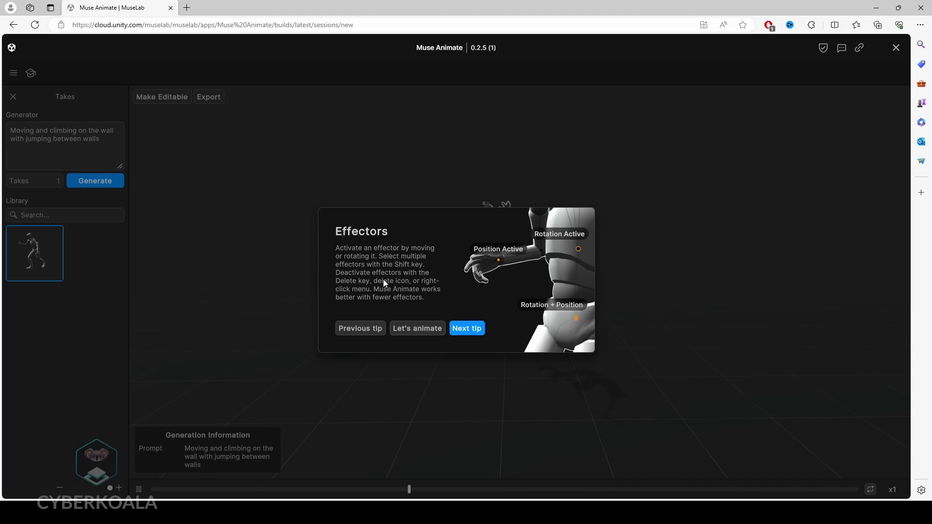
pyautogui.click(462, 332)
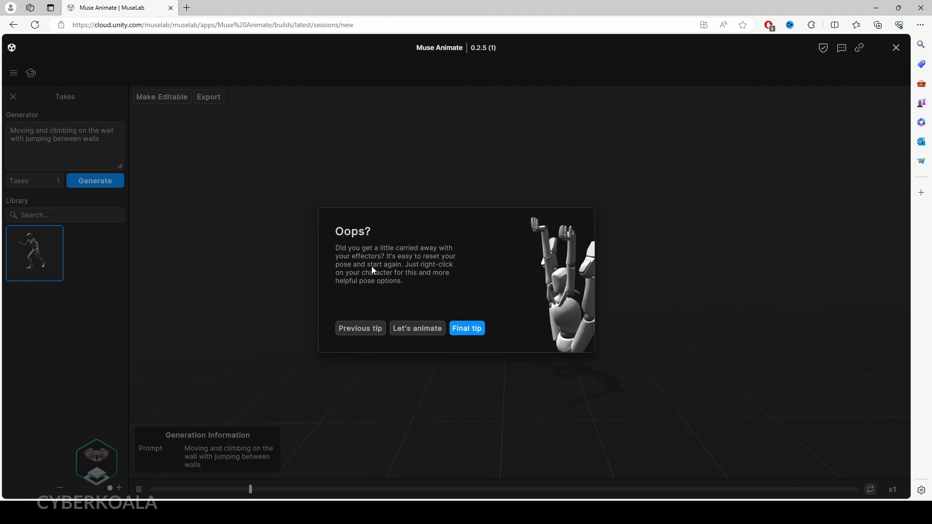
pyautogui.click(472, 328)
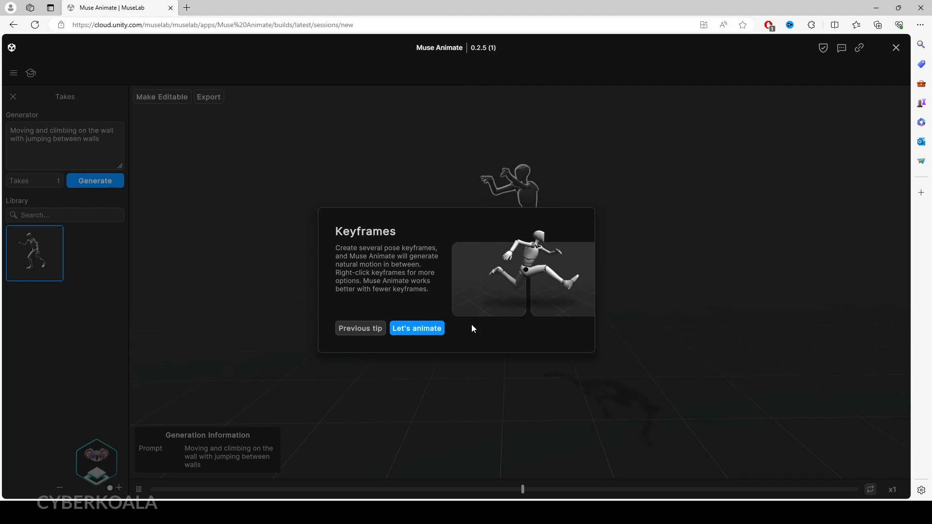
pyautogui.click(422, 328)
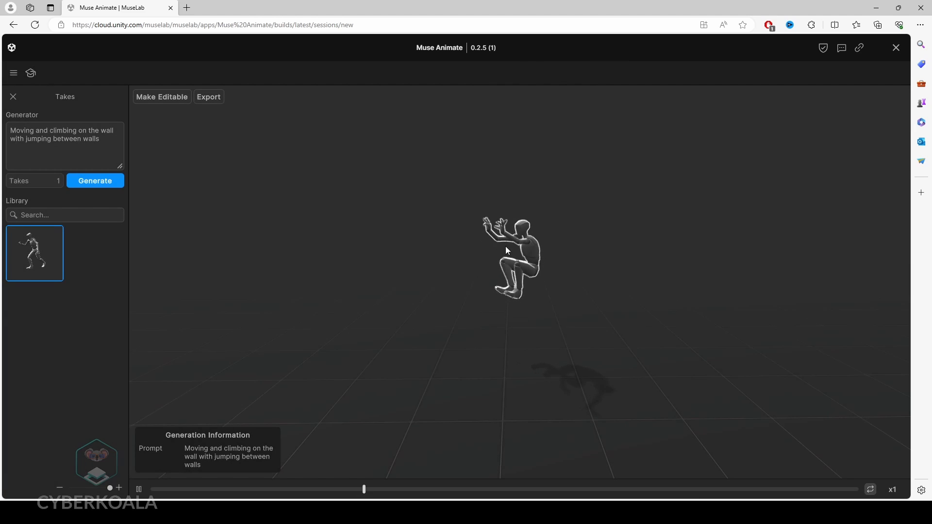
# - Start making the take editable and cycle its preview playback speed back round to x1
pyautogui.click(181, 97)
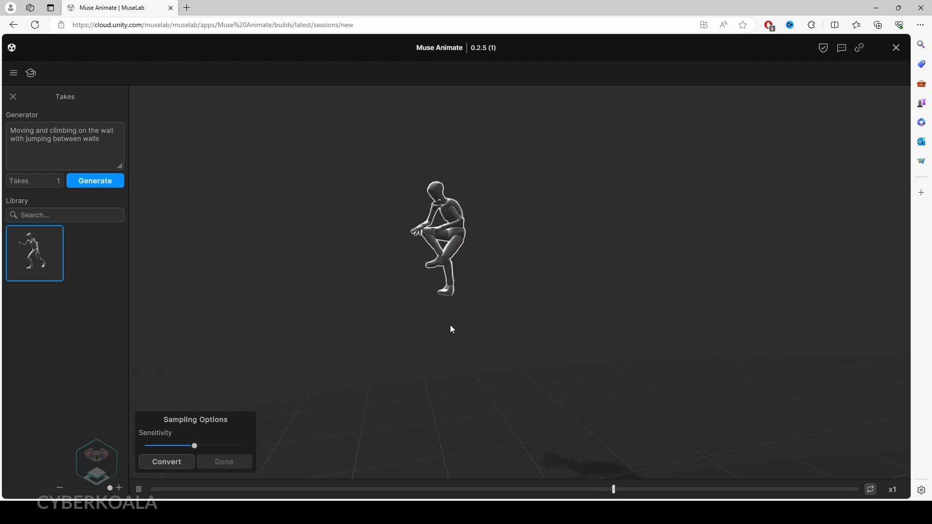
pyautogui.click(892, 491)
pyautogui.click(891, 491)
pyautogui.click(890, 496)
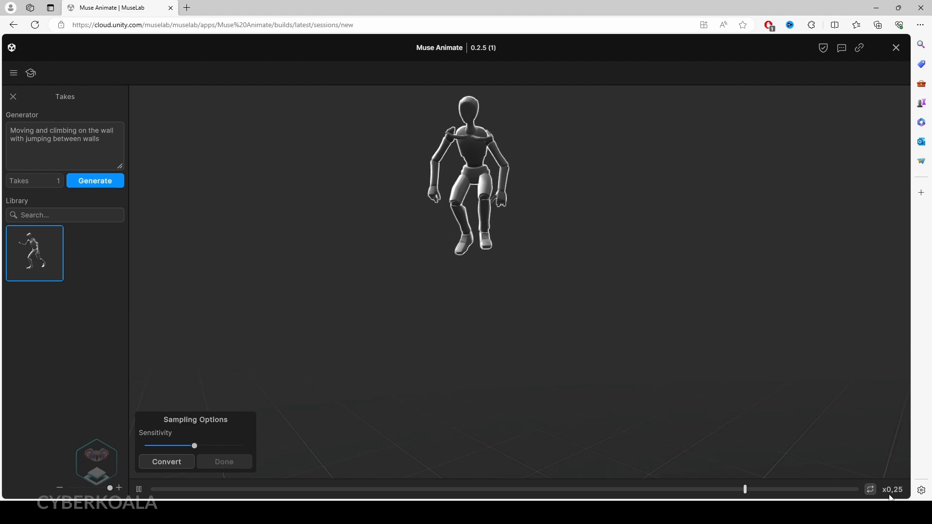
pyautogui.click(890, 496)
pyautogui.click(890, 496)
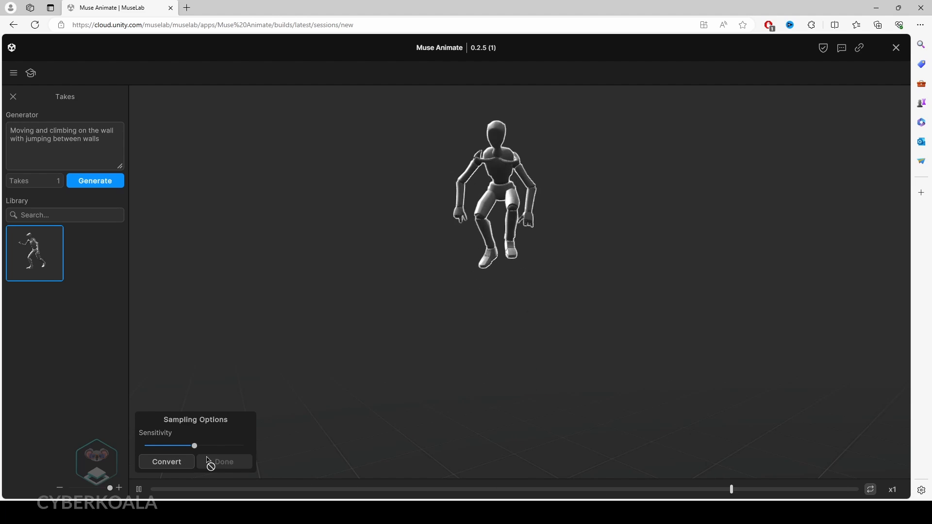
# - Convert the take into pose keyframes at the preset sensitivity, pause playback and finish the conversion
pyautogui.click(190, 459)
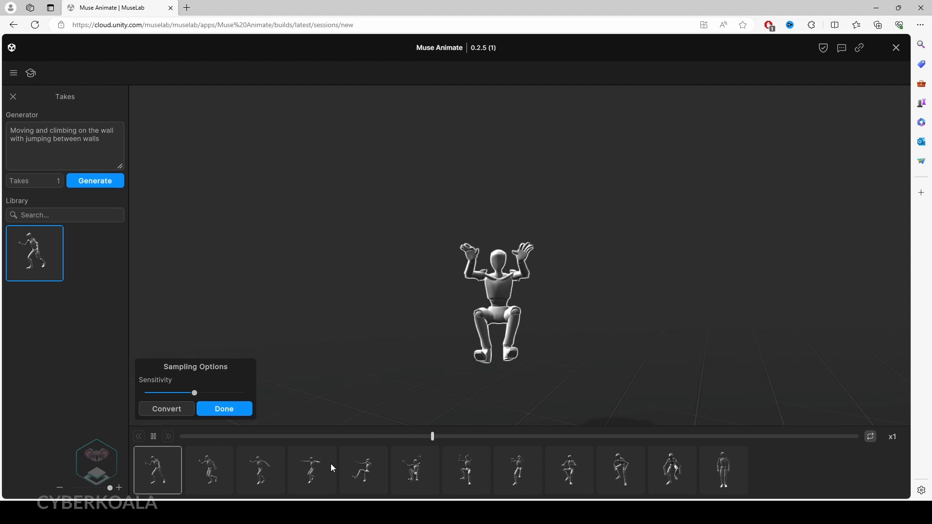
pyautogui.click(153, 436)
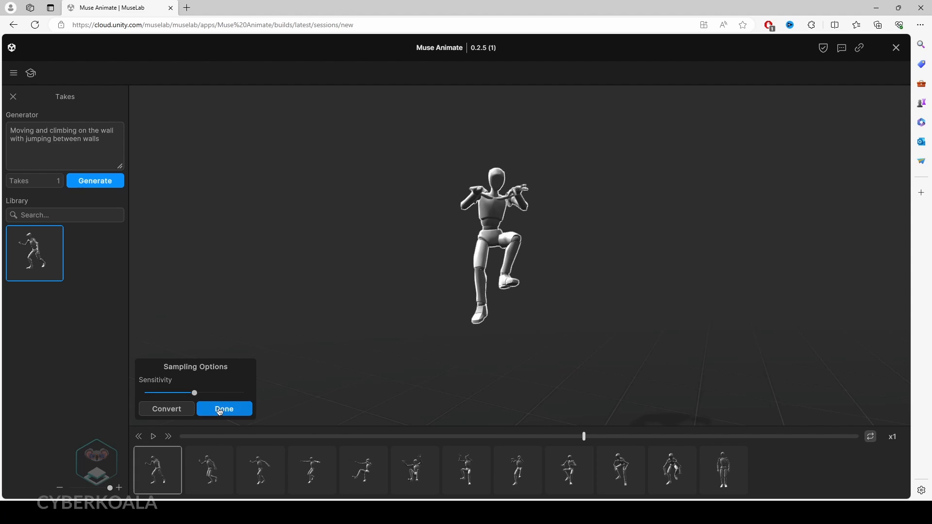
pyautogui.click(224, 409)
# - In the third keyframe, move the character's right hand effector inward toward the body
pyautogui.click(223, 468)
pyautogui.click(261, 469)
pyautogui.scroll(5, 592, 357)
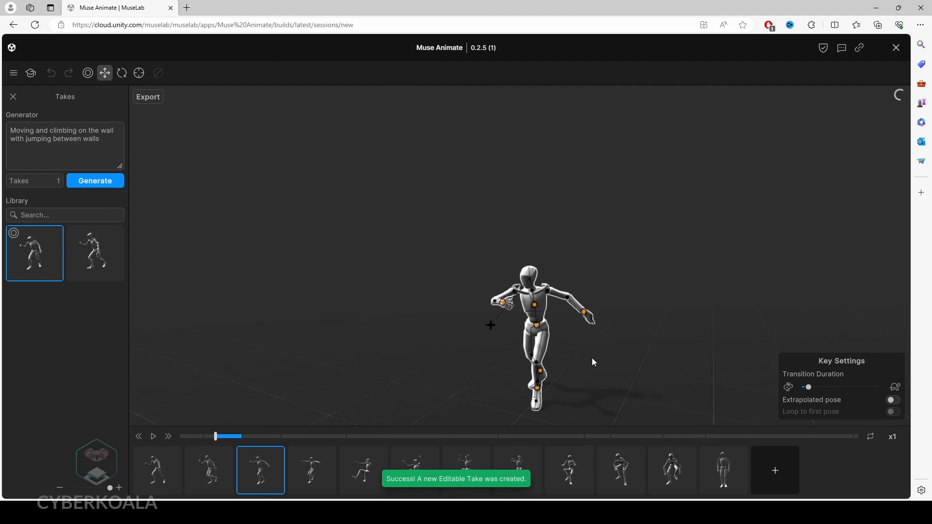
pyautogui.moveTo(596, 375); pyautogui.dragTo(595, 444, button='right')
pyautogui.moveTo(590, 281); pyautogui.dragTo(519, 256, button='right')
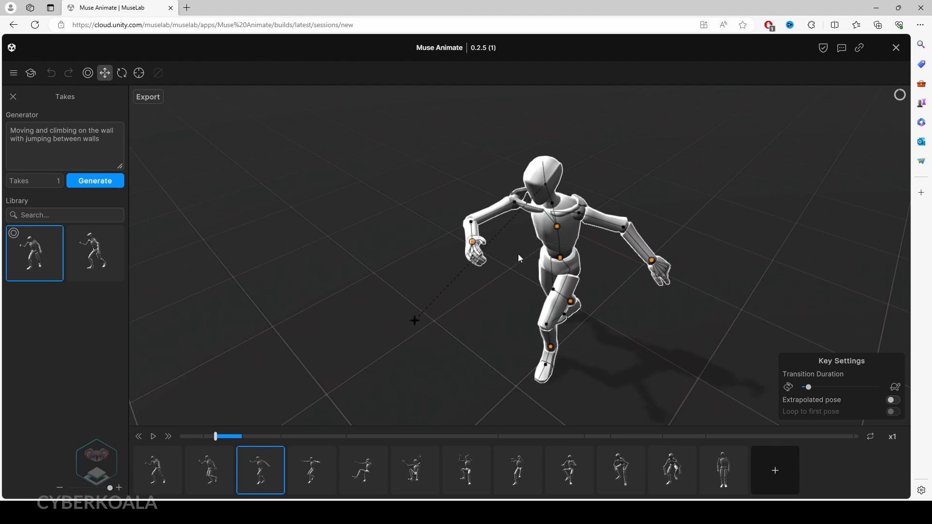
pyautogui.click(472, 243)
pyautogui.moveTo(470, 243); pyautogui.dragTo(502, 256)
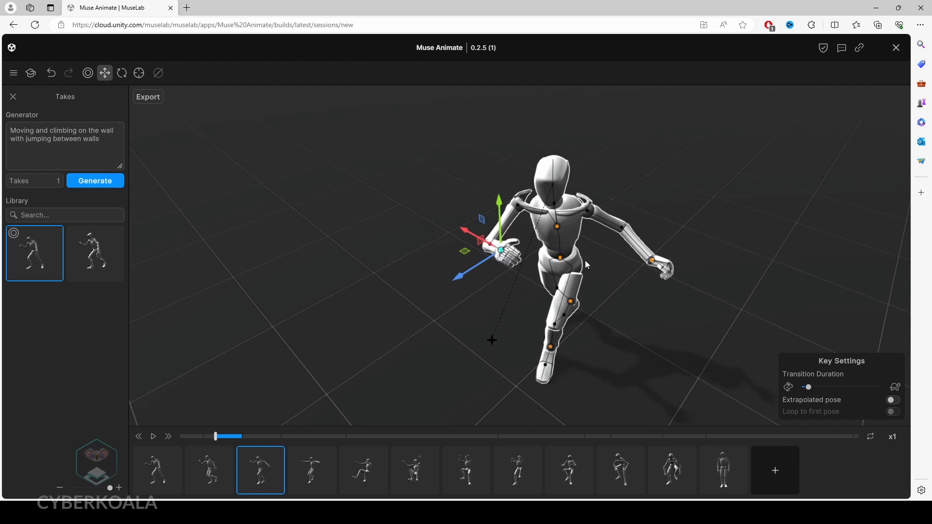
# - In the second keyframe, pull the character's right hand closer to the body and raise the left hand slightly
pyautogui.moveTo(602, 271); pyautogui.dragTo(617, 277, button='right')
pyautogui.click(226, 478)
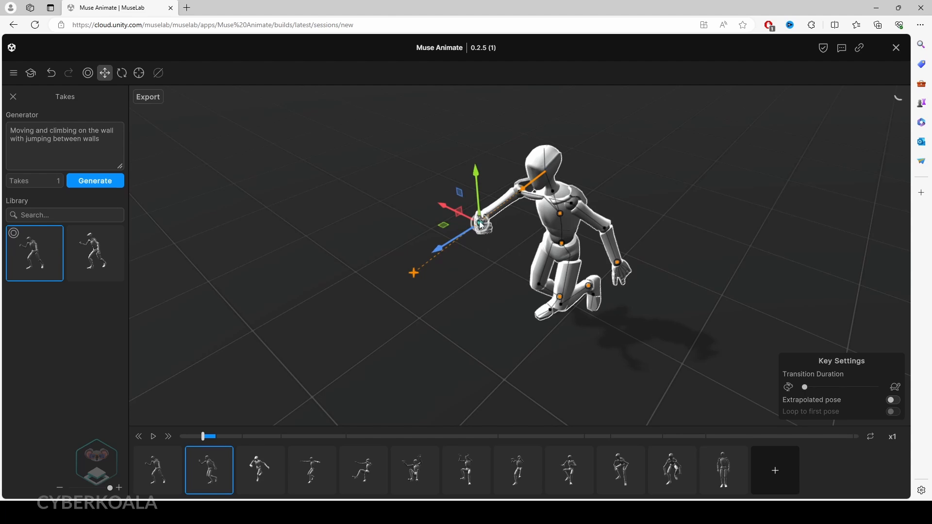
pyautogui.moveTo(482, 226)
pyautogui.mouseDown()
pyautogui.moveTo(494, 203)
pyautogui.moveTo(505, 203)
pyautogui.moveTo(499, 226)
pyautogui.mouseUp()
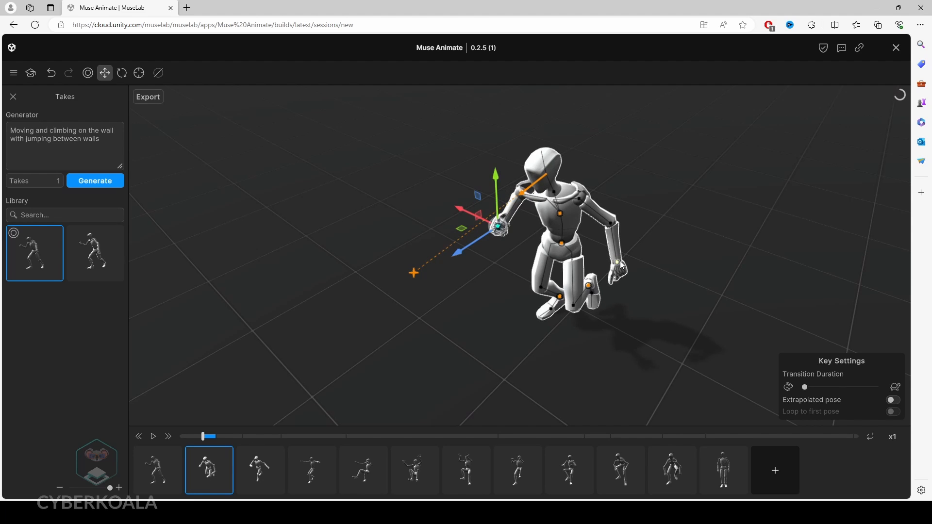
pyautogui.moveTo(618, 264); pyautogui.dragTo(621, 246)
# - Examine the character's poses in the first six keyframes, one after another
pyautogui.moveTo(712, 271); pyautogui.dragTo(599, 197, button='right')
pyautogui.click(170, 476)
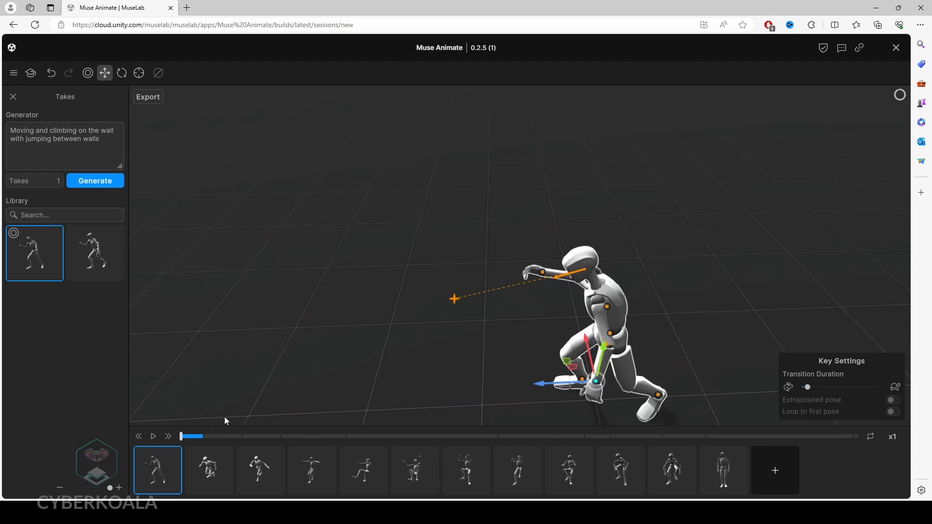
pyautogui.moveTo(194, 438); pyautogui.dragTo(236, 437)
pyautogui.click(208, 469)
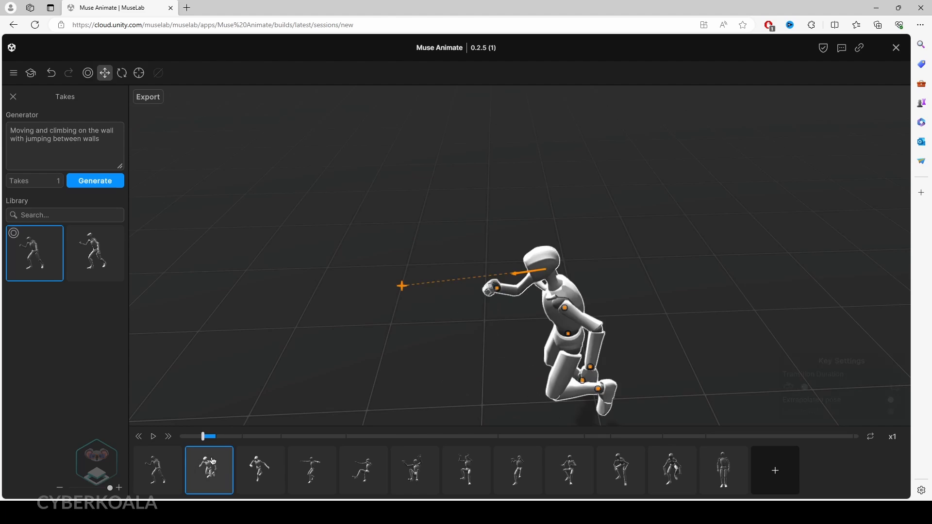
pyautogui.click(253, 467)
pyautogui.click(294, 472)
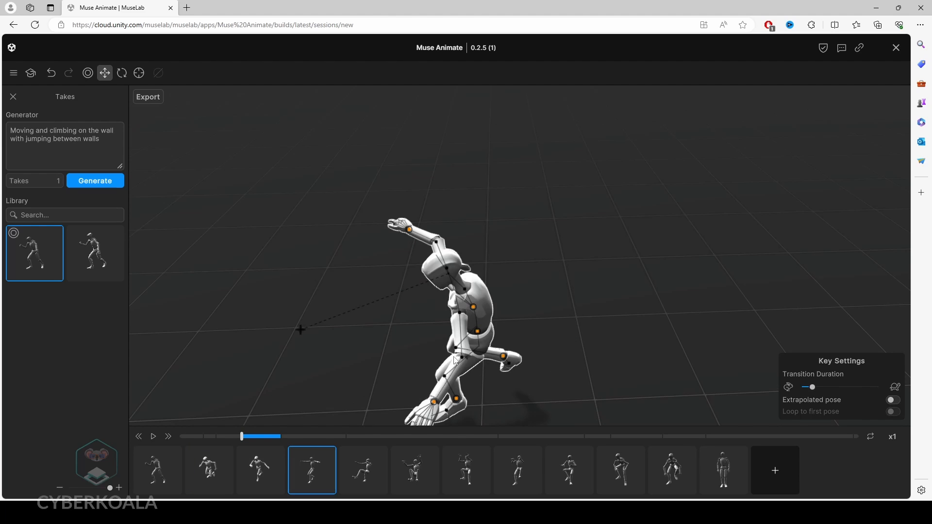
pyautogui.moveTo(513, 356); pyautogui.dragTo(628, 247, button='right')
pyautogui.click(629, 252)
pyautogui.click(364, 470)
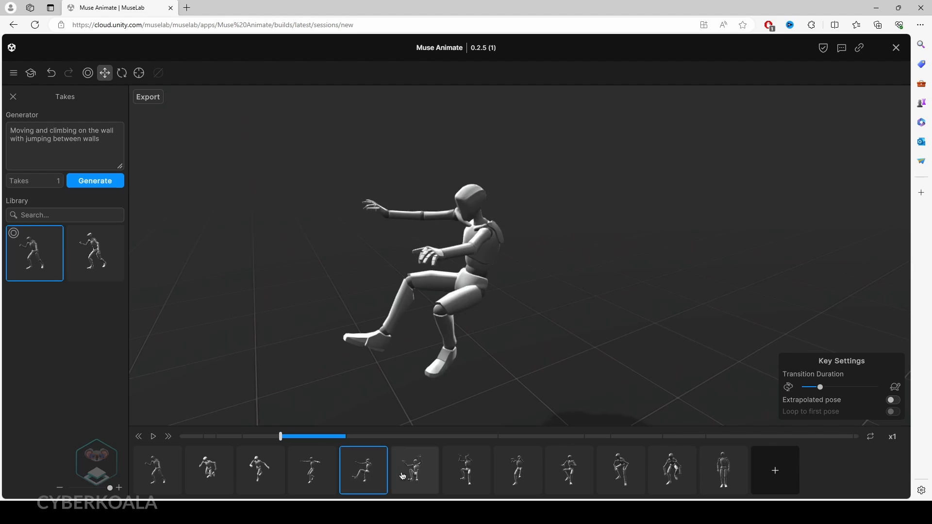
pyautogui.click(418, 476)
# - In the seventh keyframe, rotate the wrist effector closer to the character's head
pyautogui.click(468, 463)
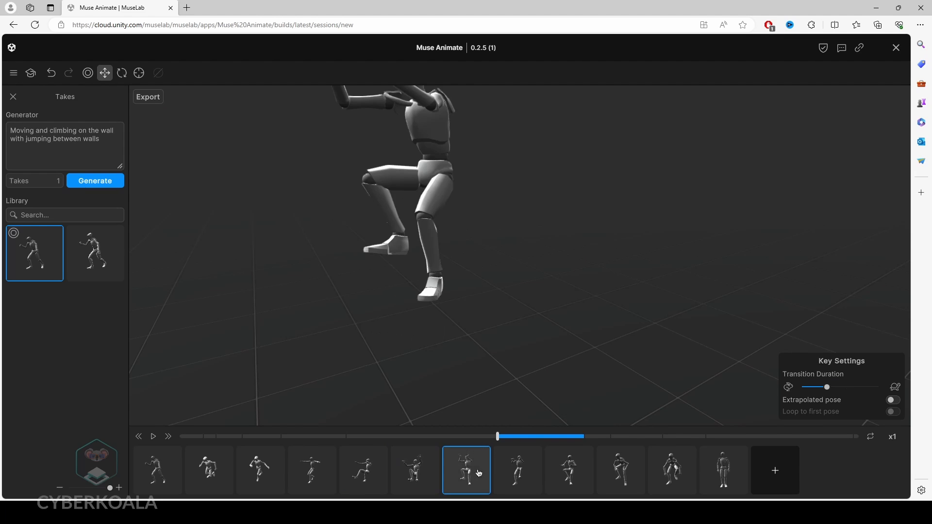
pyautogui.moveTo(503, 279); pyautogui.dragTo(513, 332, button='middle')
pyautogui.click(407, 174)
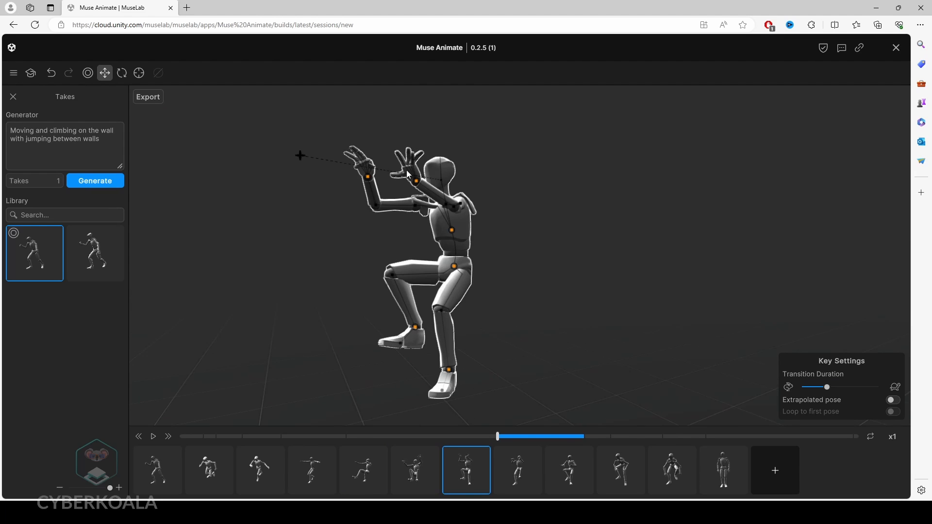
pyautogui.click(415, 179)
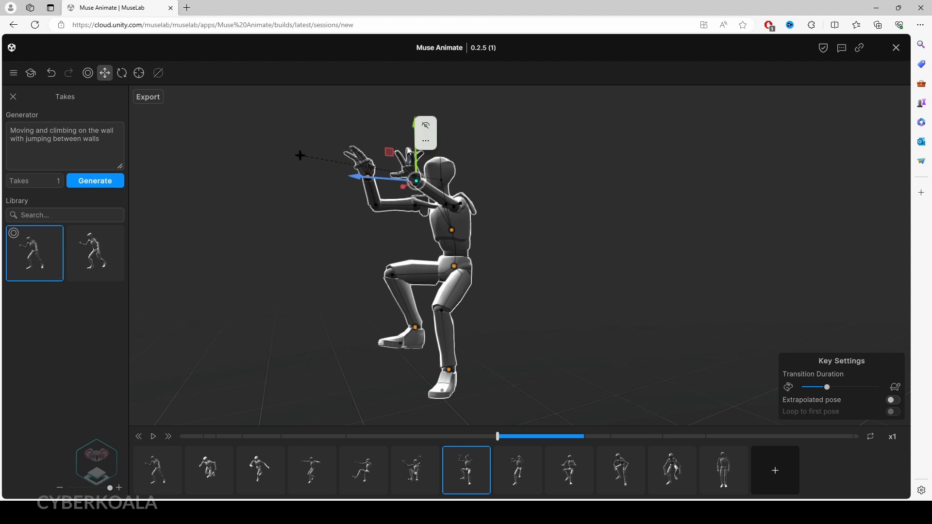
pyautogui.press('e')
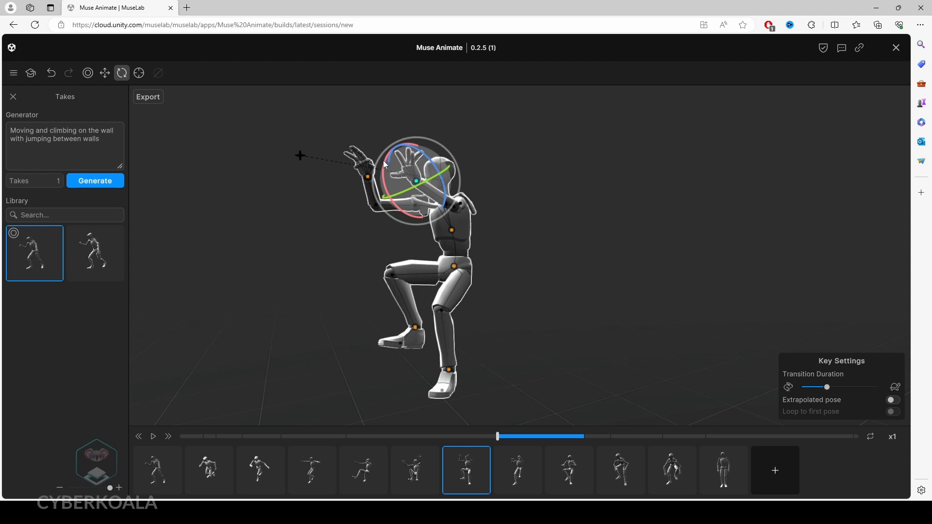
pyautogui.moveTo(383, 161); pyautogui.dragTo(518, 226)
# - Rotate the effector of the character's other, farther-reaching wrist in the seventh keyframe
pyautogui.click(359, 171)
pyautogui.click(368, 178)
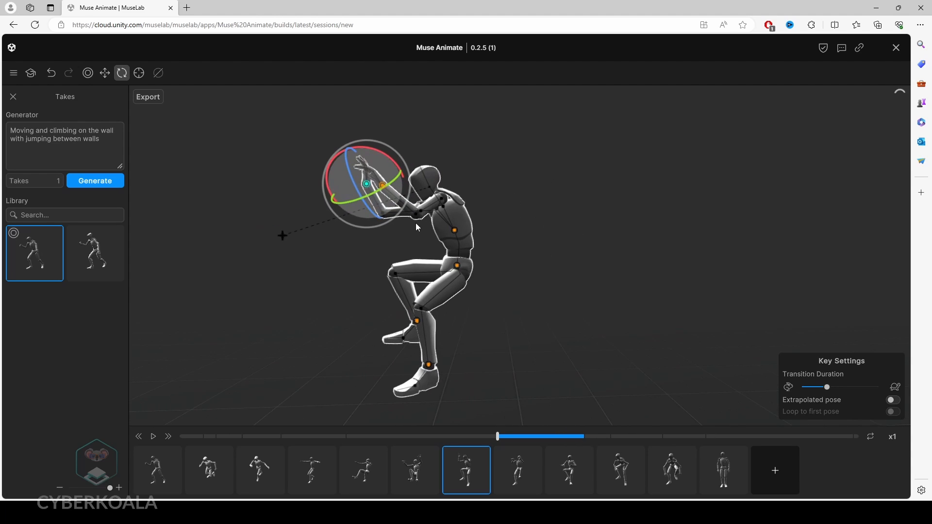
pyautogui.moveTo(375, 152); pyautogui.dragTo(172, 217)
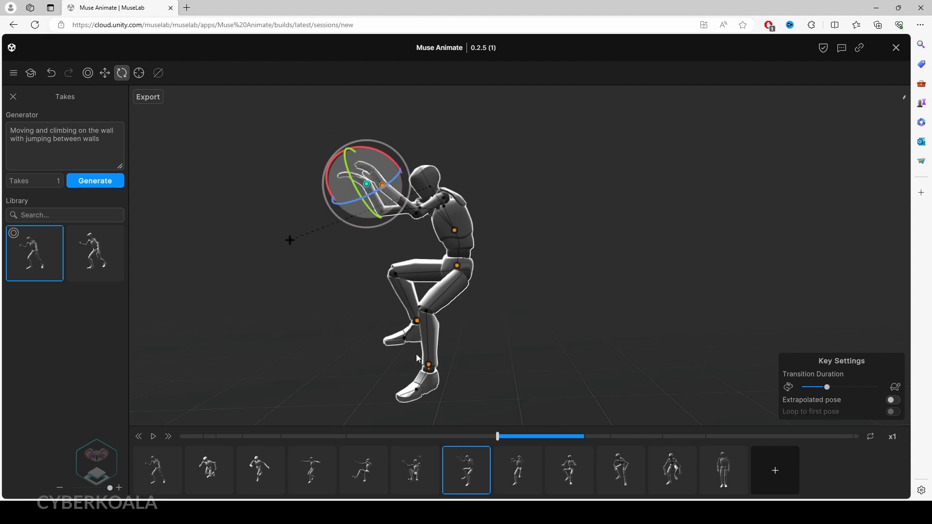
# - In the eighth keyframe, rotate the wrist effector nearer the character's head
pyautogui.click(508, 461)
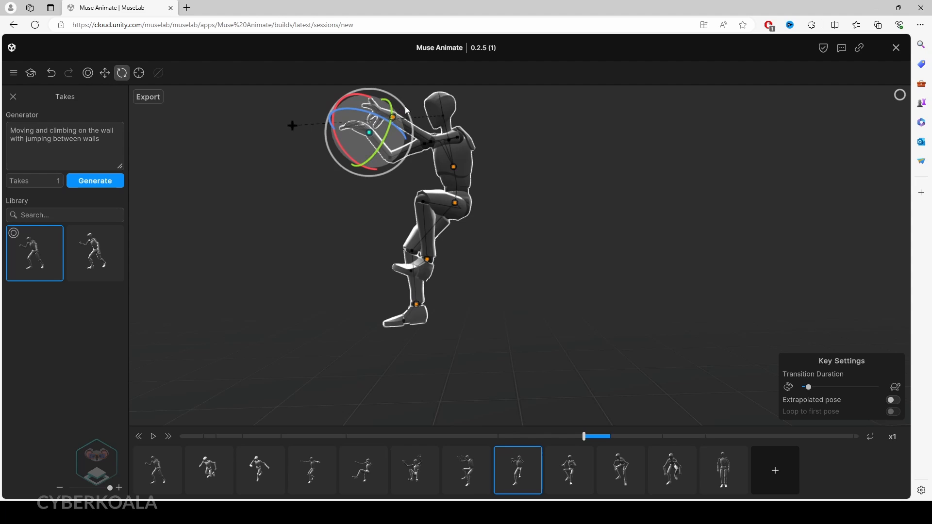
pyautogui.rightClick(462, 129)
pyautogui.click(427, 148)
pyautogui.click(393, 119)
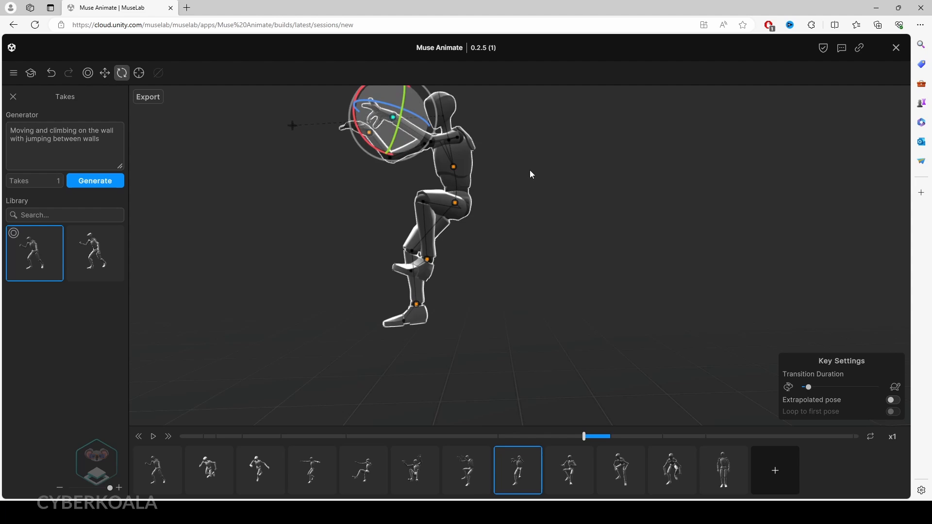
pyautogui.moveTo(469, 193); pyautogui.dragTo(430, 274)
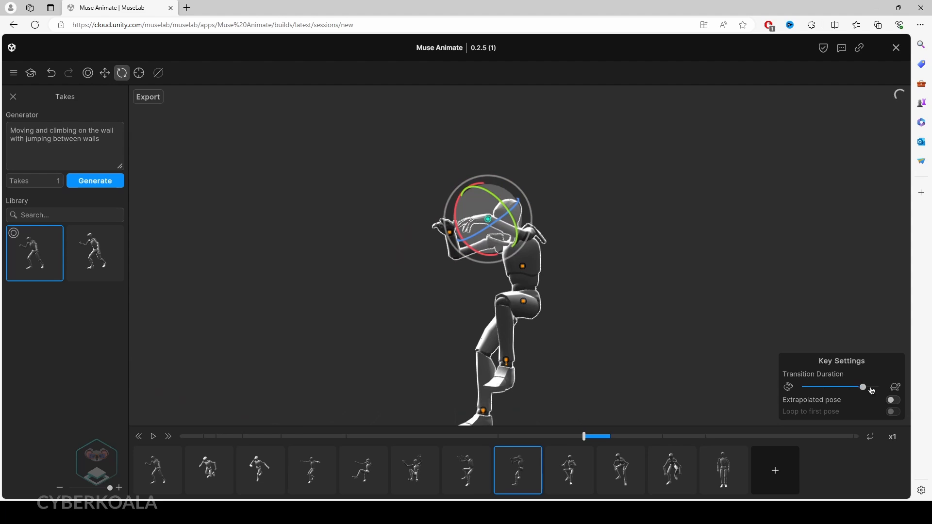
# - Lengthen the eighth keyframe's transition duration to about the middle of its range and play the animation from the seventh keyframe
pyautogui.moveTo(830, 394); pyautogui.dragTo(843, 388)
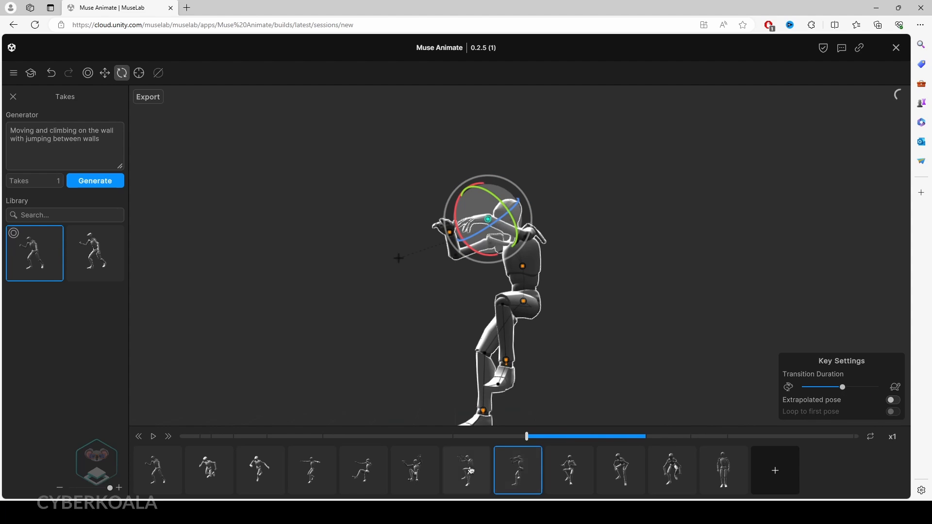
pyautogui.click(444, 438)
pyautogui.click(470, 465)
pyautogui.press('space')
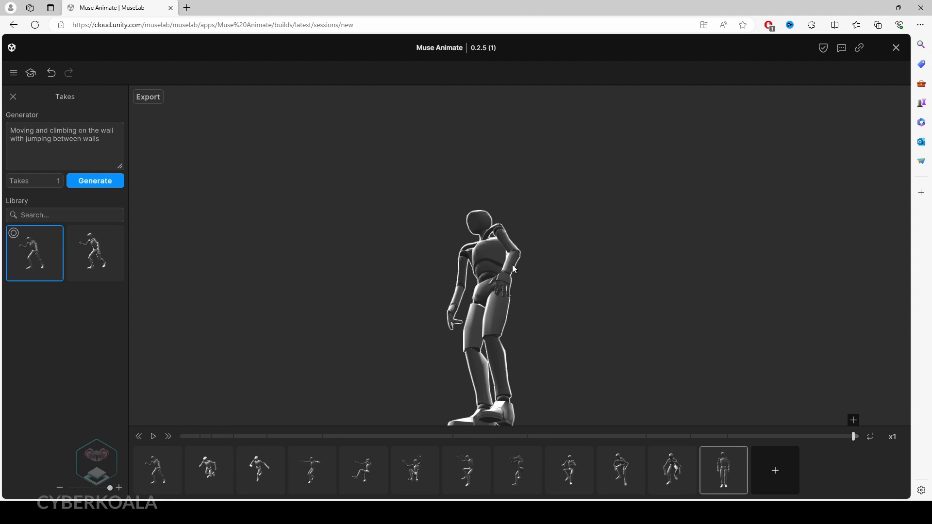
# - Examine the poses of the last four keyframes, going backwards from the final one
pyautogui.click(718, 478)
pyautogui.click(687, 487)
pyautogui.click(621, 485)
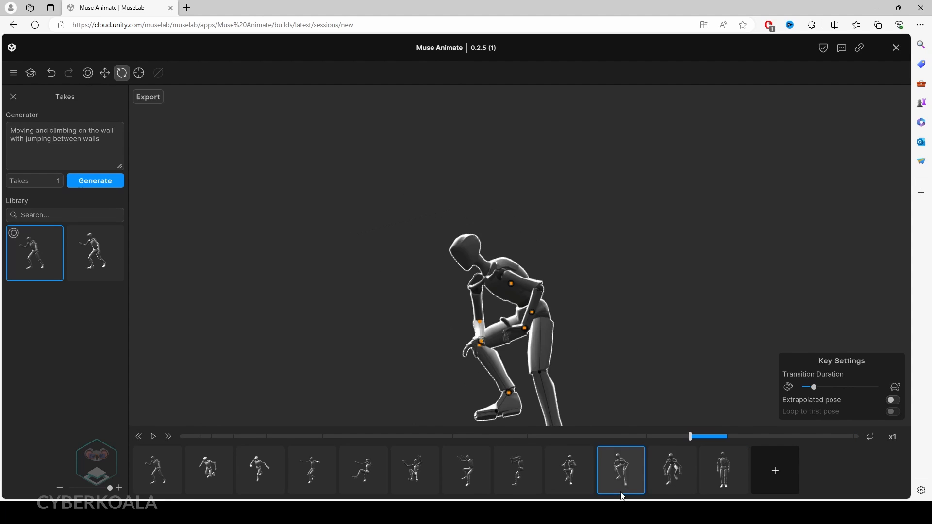
pyautogui.click(576, 487)
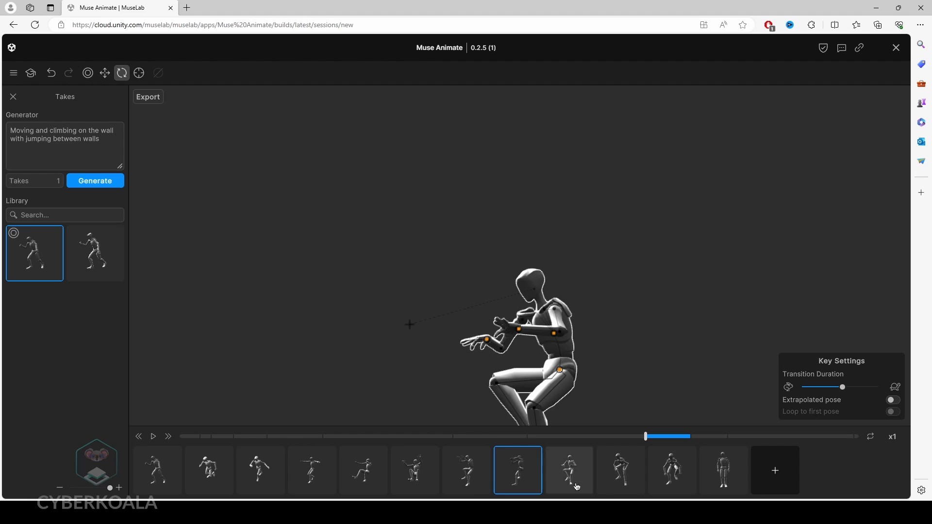
# - Rotate the effector of the wrist nearer the chest in the eighth keyframe and play the animation from the second keyframe
pyautogui.click(518, 330)
pyautogui.moveTo(491, 325); pyautogui.dragTo(492, 359)
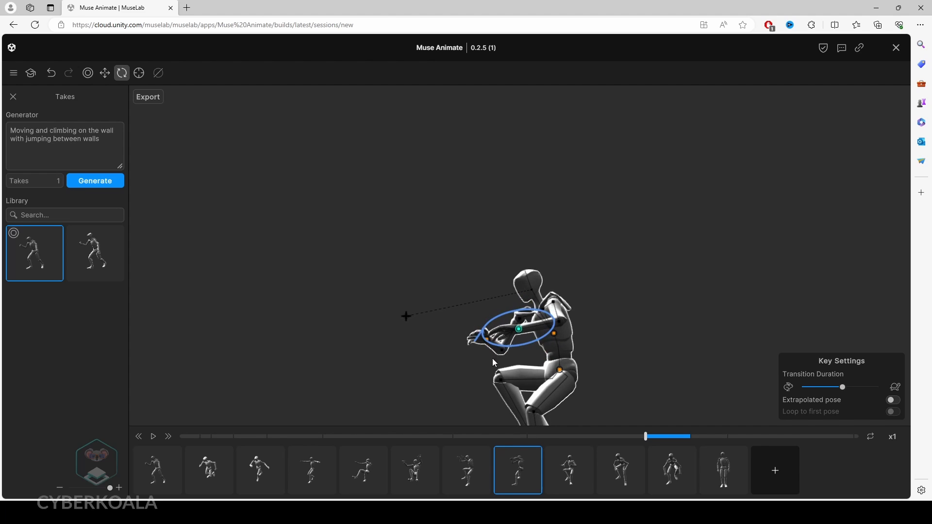
pyautogui.click(249, 463)
pyautogui.click(230, 469)
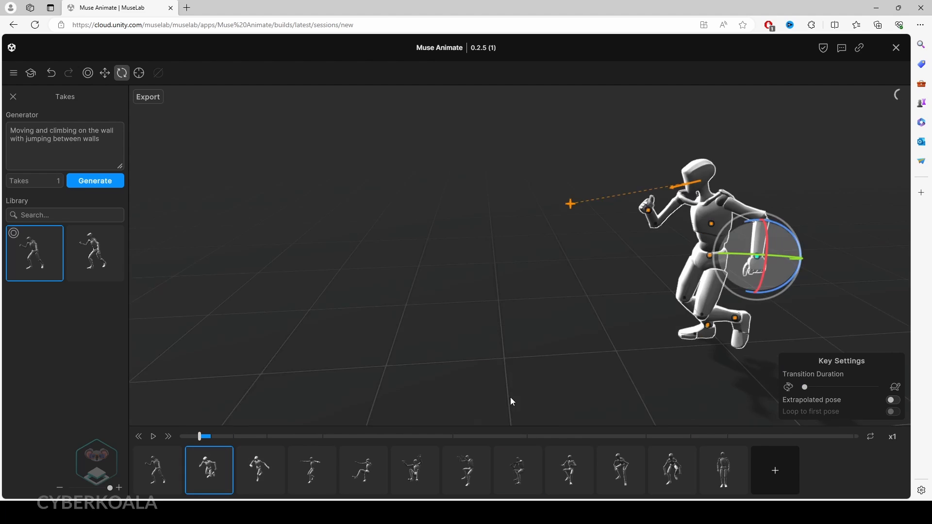
pyautogui.press('space')
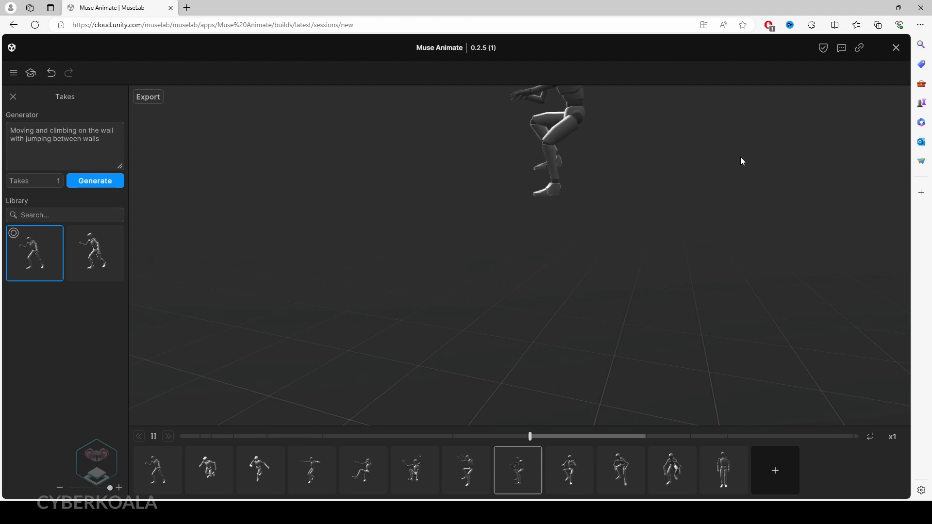
# - Enable Extrapolated pose for the tenth keyframe
pyautogui.click(537, 194)
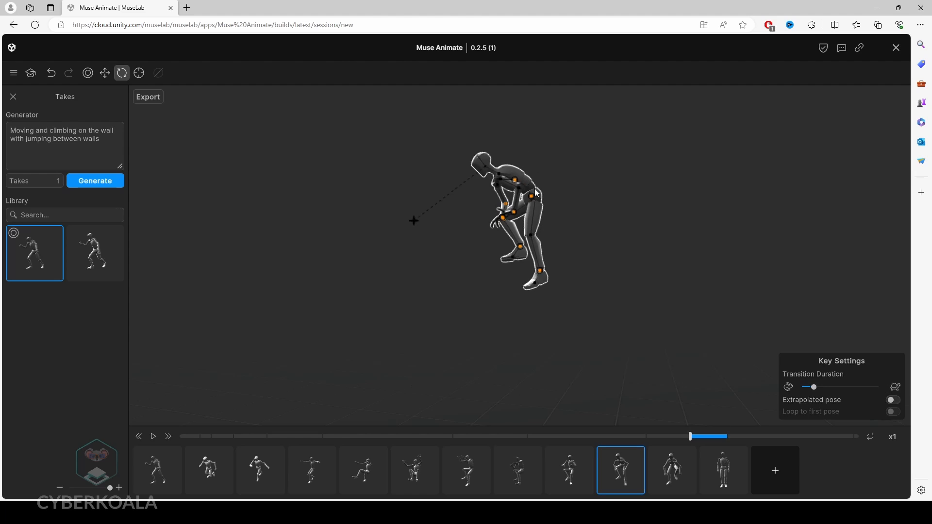
pyautogui.click(894, 401)
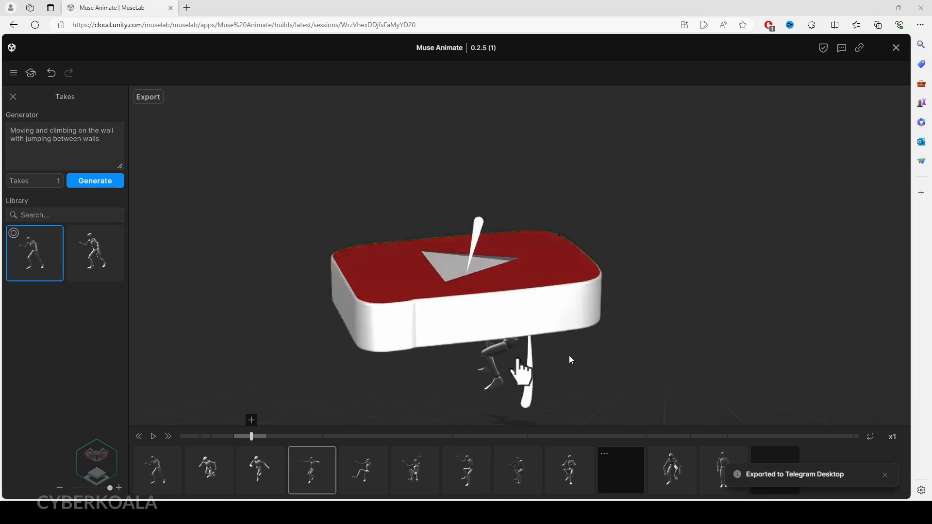
# - Generate two takes from the prompt "Jumping and sliding with smooth leaning back" and preview both
pyautogui.click(70, 160)
pyautogui.click(55, 181)
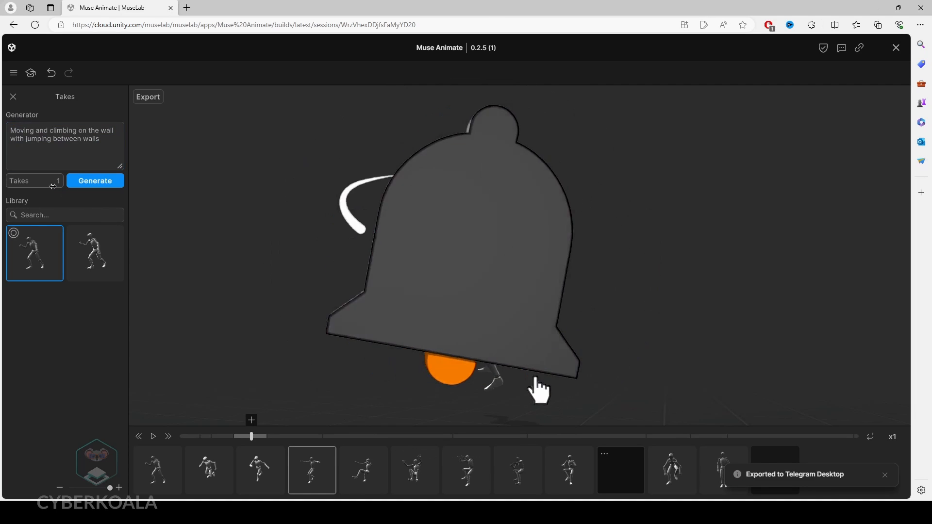
pyautogui.click(99, 145)
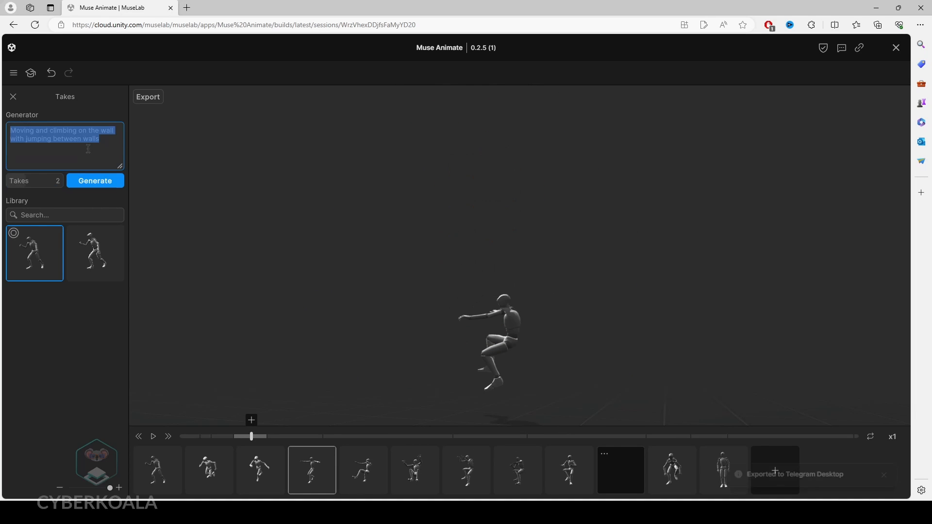
pyautogui.write('J')
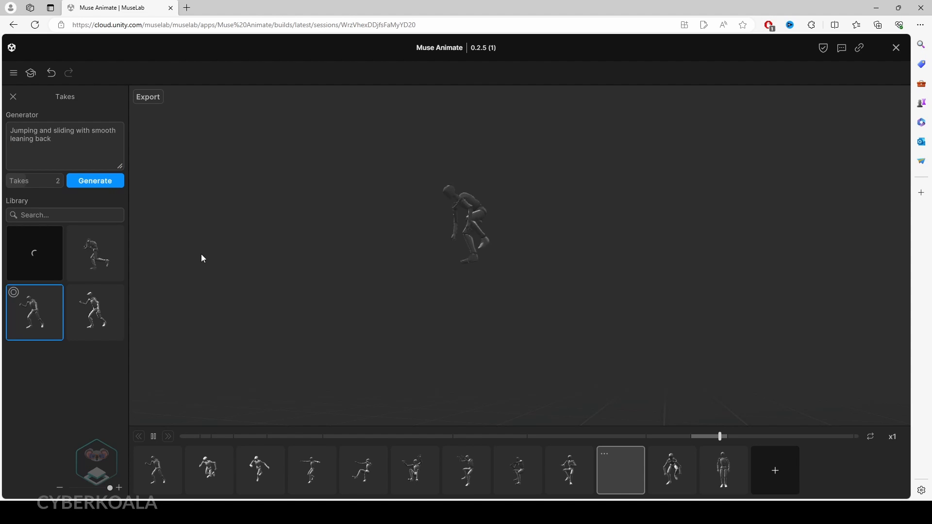
pyautogui.click(112, 253)
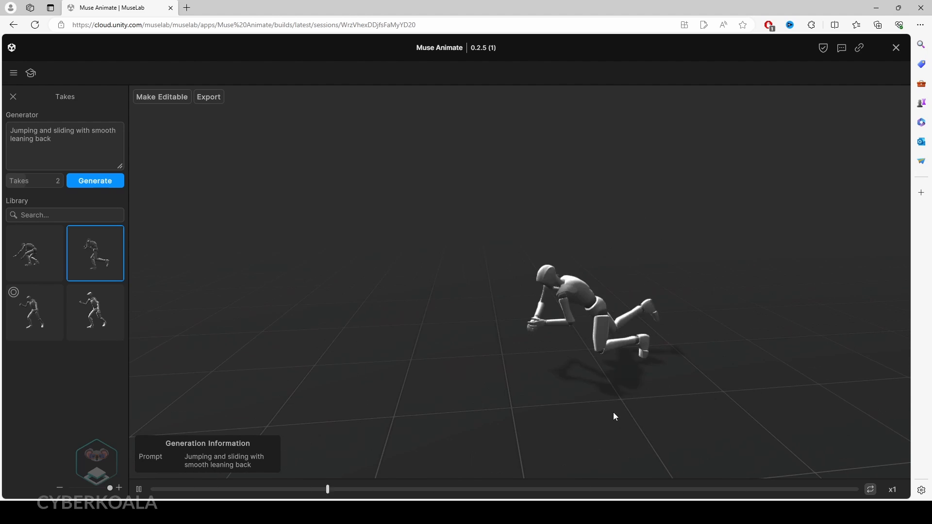
pyautogui.click(57, 263)
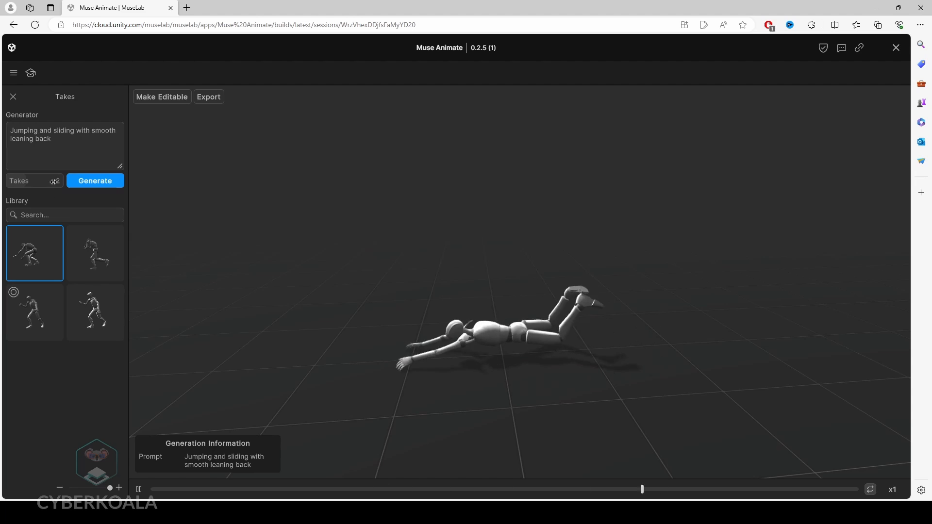
# - Generate two takes from the prompt "Fighting with sword in left hand and pistol in right"
pyautogui.moveTo(39, 139)
pyautogui.mouseDown()
pyautogui.moveTo(49, 139)
pyautogui.moveTo(25, 128)
pyautogui.mouseUp()
pyautogui.click(54, 129)
pyautogui.hotkey('ctrl', 'a')
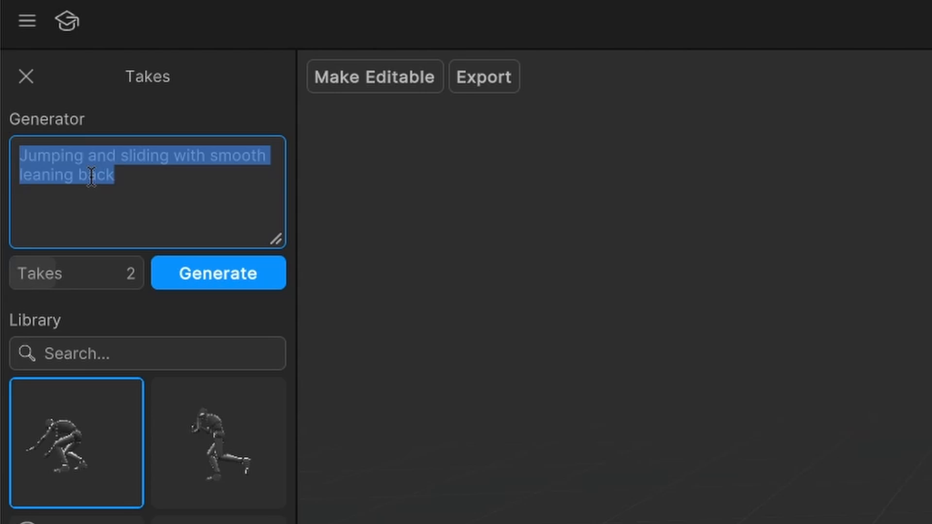
pyautogui.write('Fighting with sword in left hand and pistol in right')
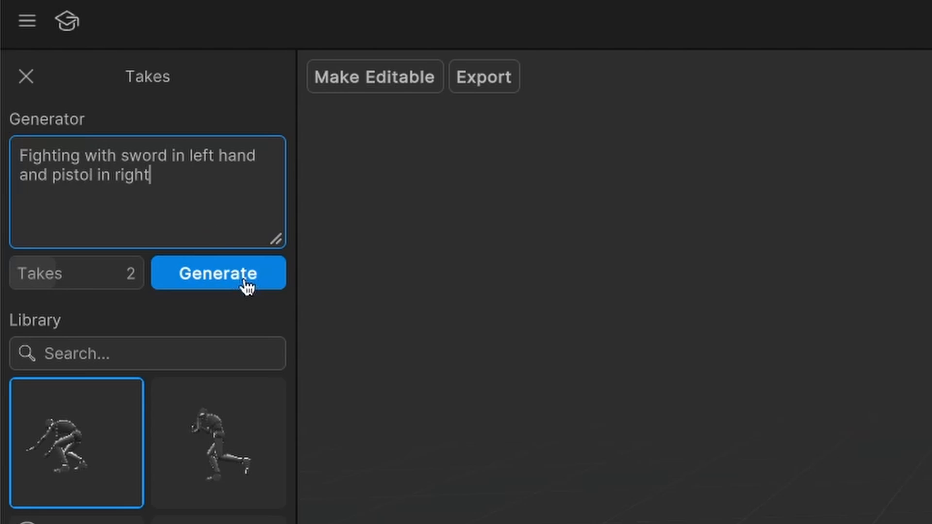
pyautogui.click(245, 282)
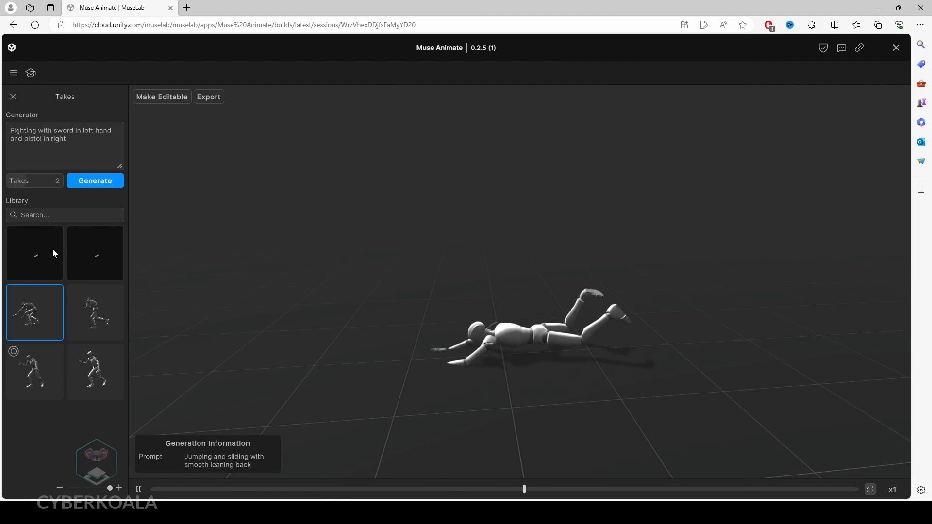
# - Preview the motion of both sword-and-pistol fighting takes up close
pyautogui.click(87, 252)
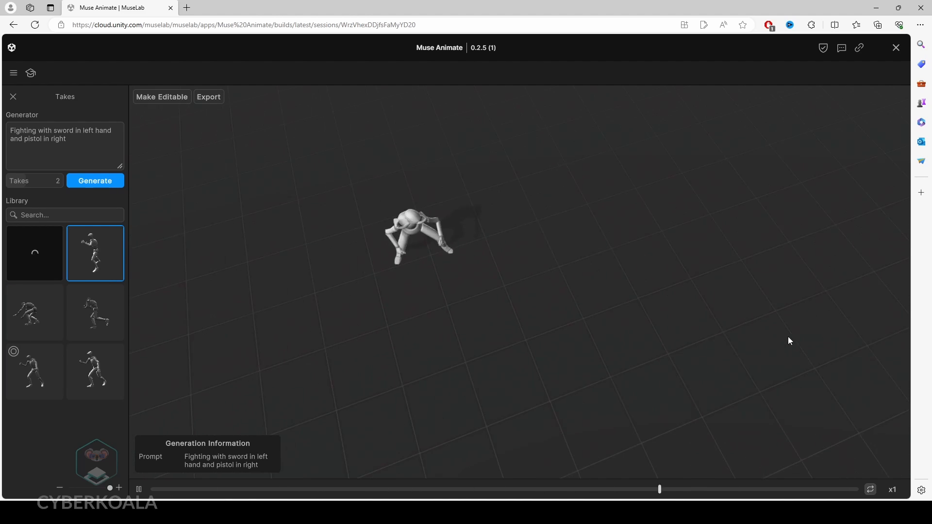
pyautogui.moveTo(523, 348); pyautogui.dragTo(549, 231, button='right')
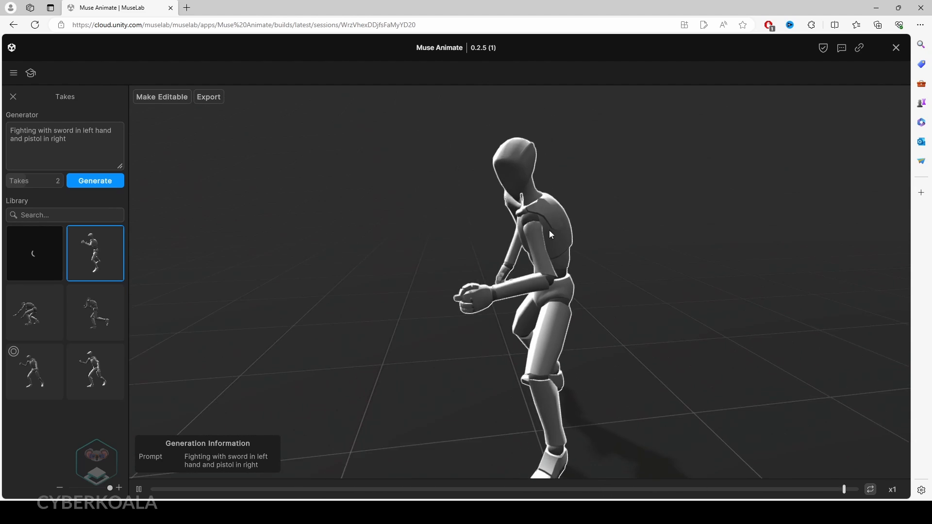
pyautogui.click(58, 255)
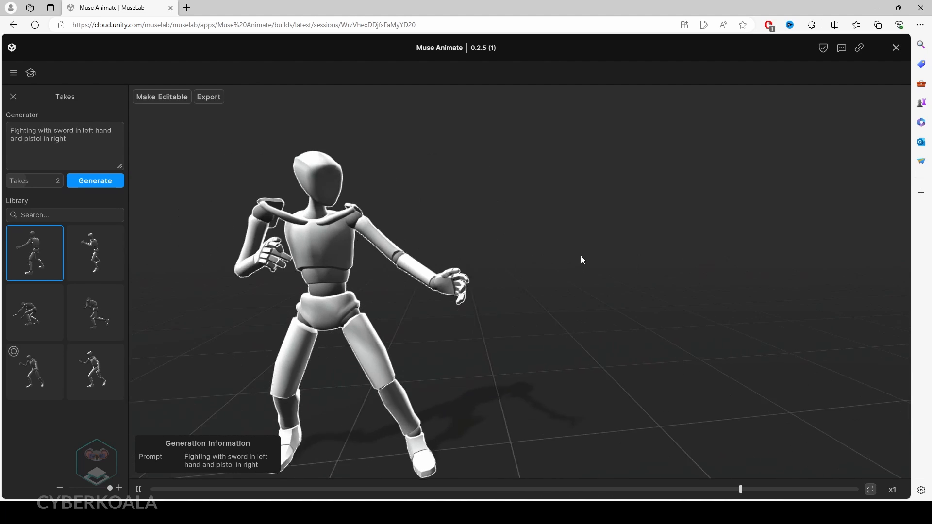
pyautogui.click(103, 247)
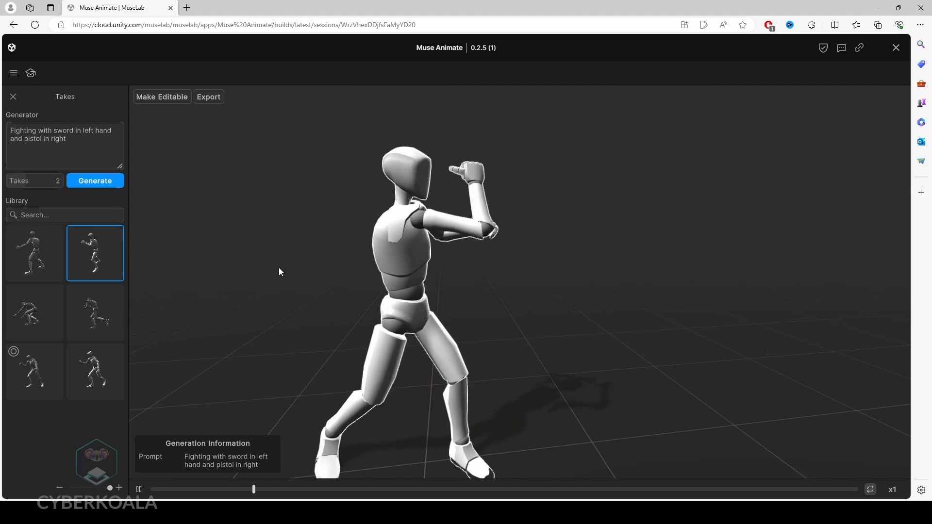
# - Generate two takes from the prompt "Idle with funny mood" and preview both
pyautogui.tripleClick(88, 142)
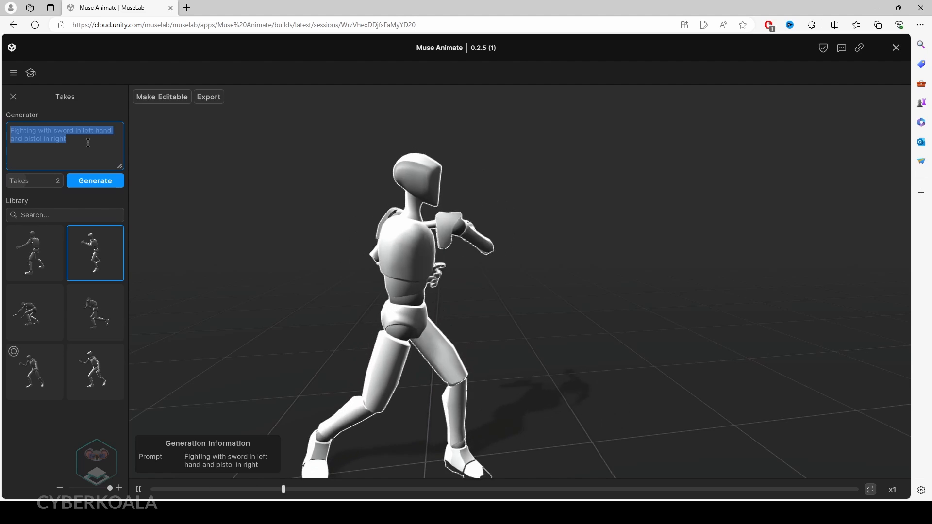
pyautogui.click(46, 151)
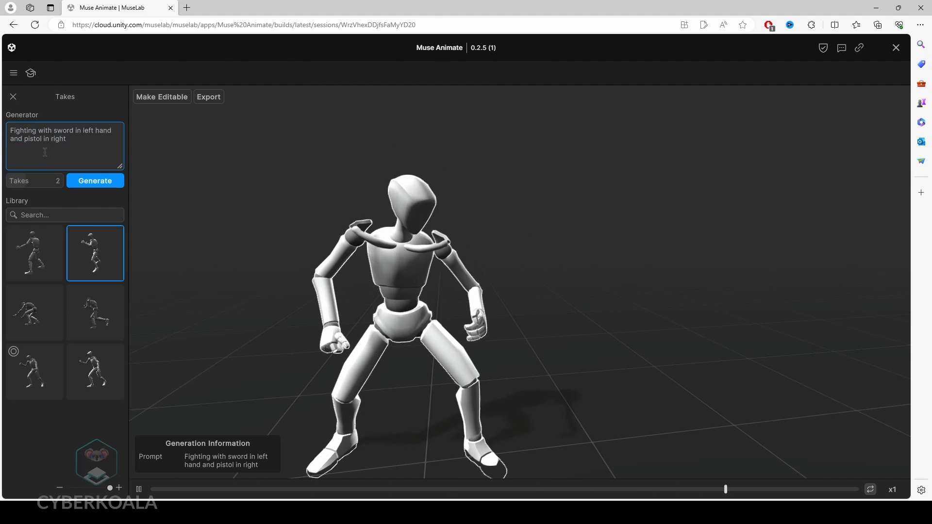
pyautogui.tripleClick(47, 146)
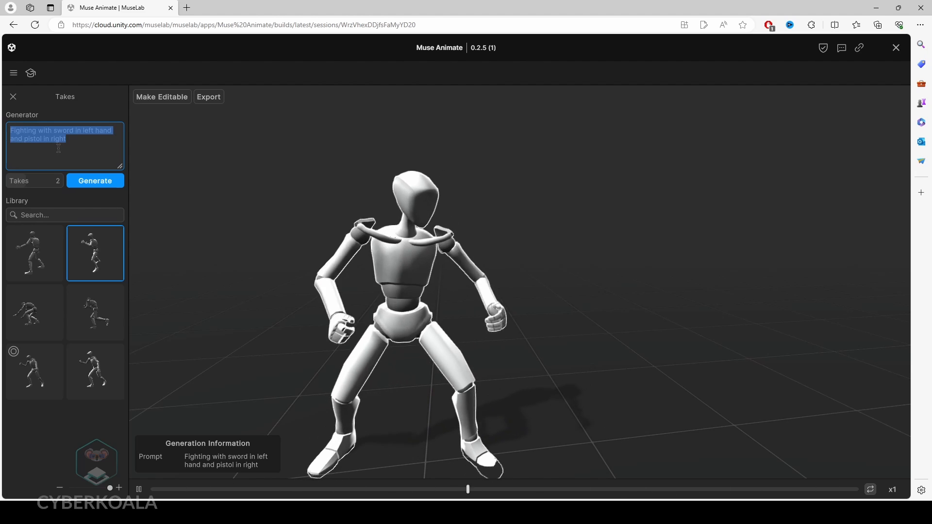
pyautogui.write('Idle wit')
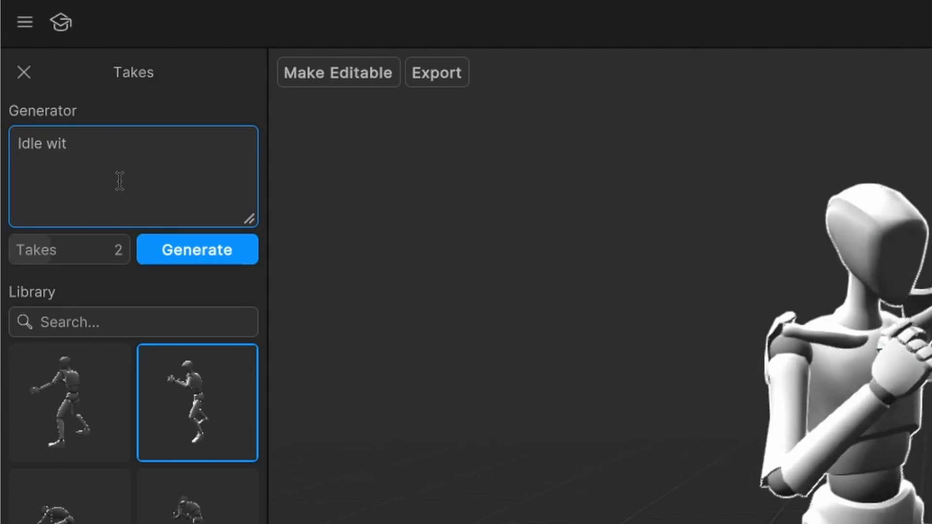
pyautogui.write('h')
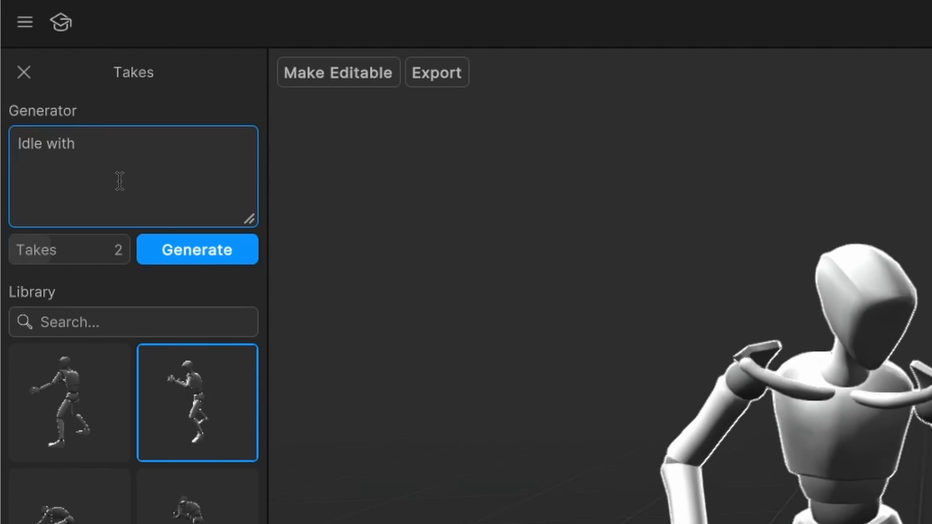
pyautogui.write(' funny moo')
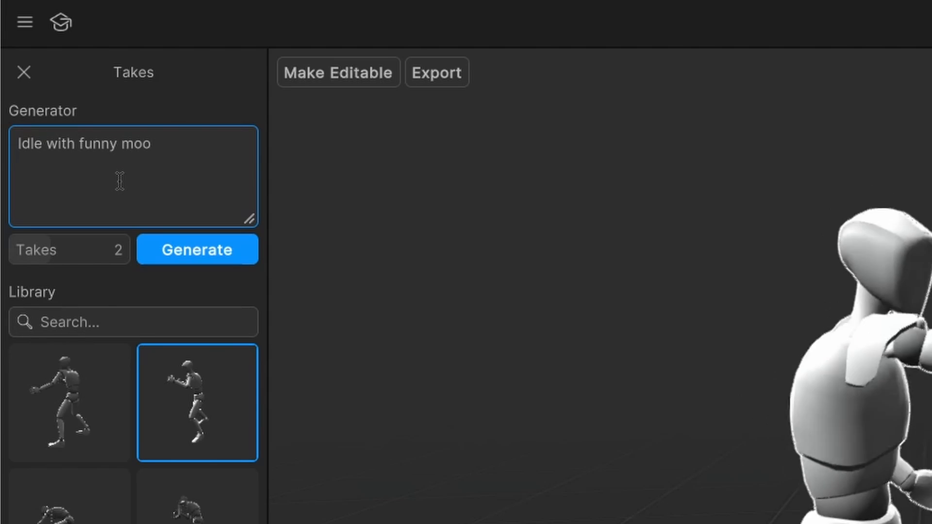
pyautogui.write('d')
pyautogui.click(173, 258)
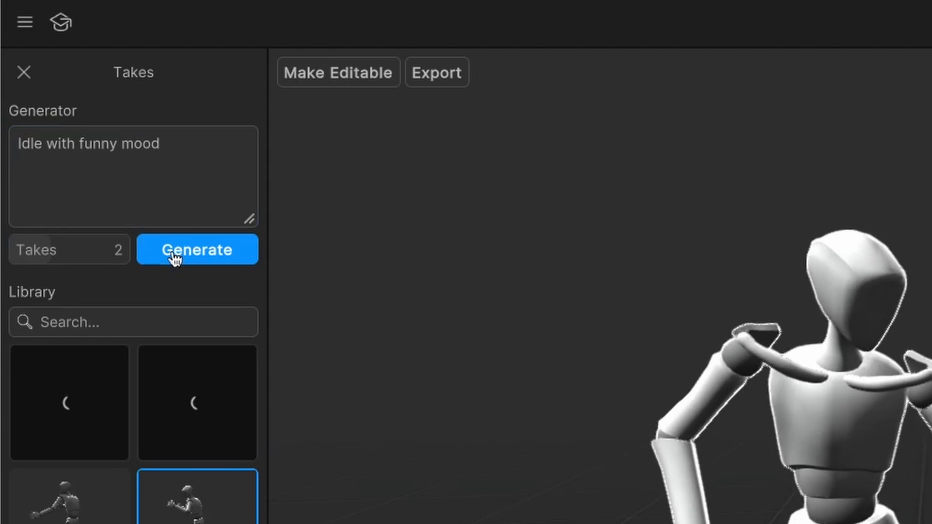
pyautogui.click(199, 411)
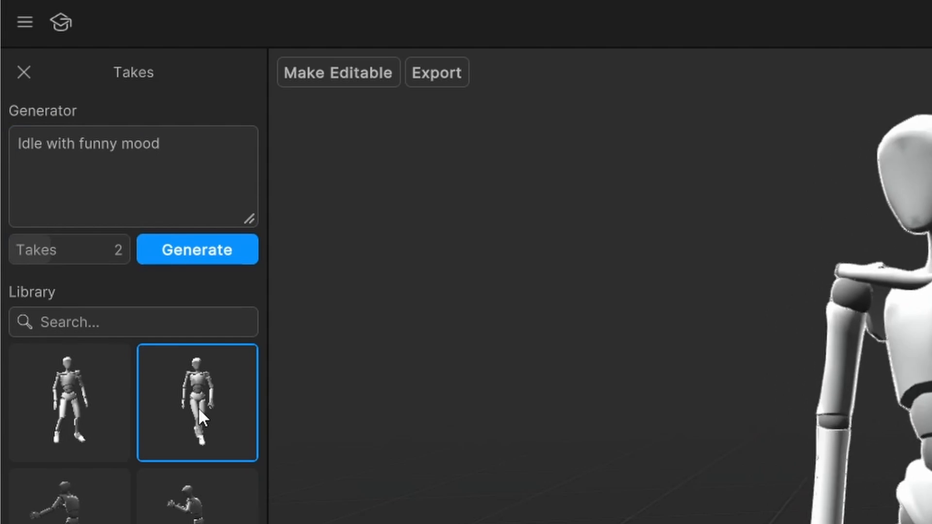
pyautogui.click(108, 402)
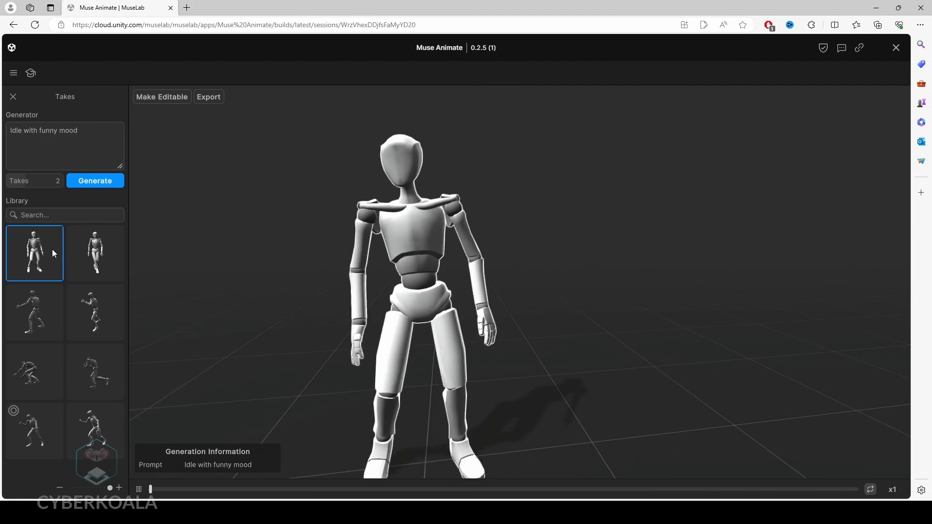
# - Generate two takes from the prompt "Going to the walk with dog" and preview both
pyautogui.tripleClick(18, 134)
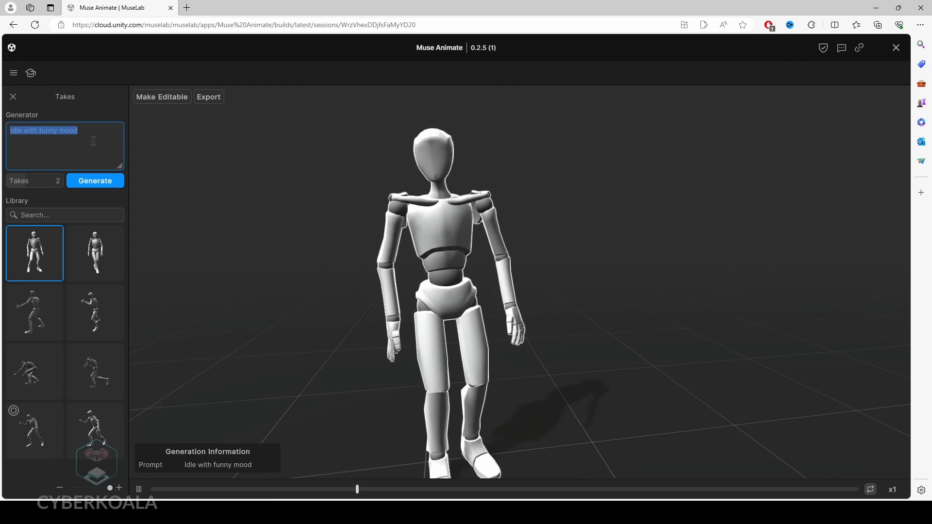
pyautogui.write('Goin')
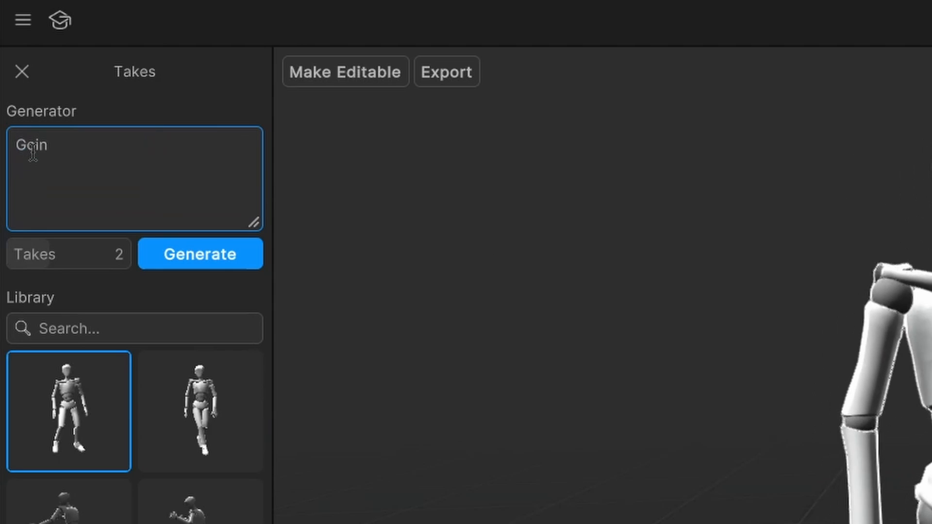
pyautogui.write('g to the')
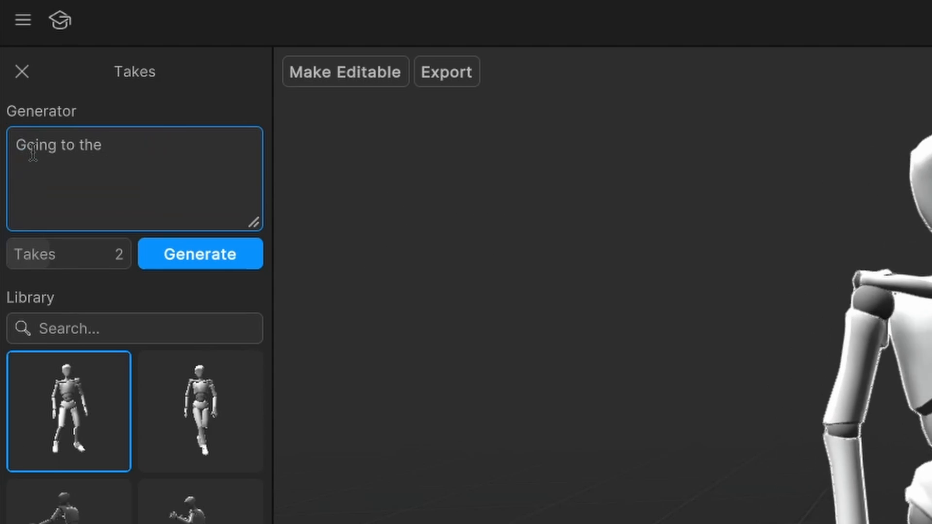
pyautogui.write(' walk with do')
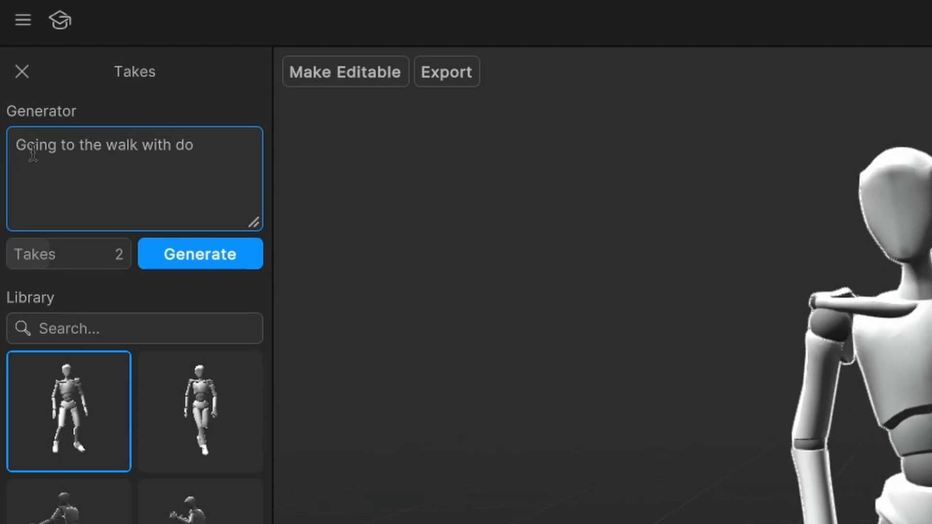
pyautogui.write('g')
pyautogui.click(251, 258)
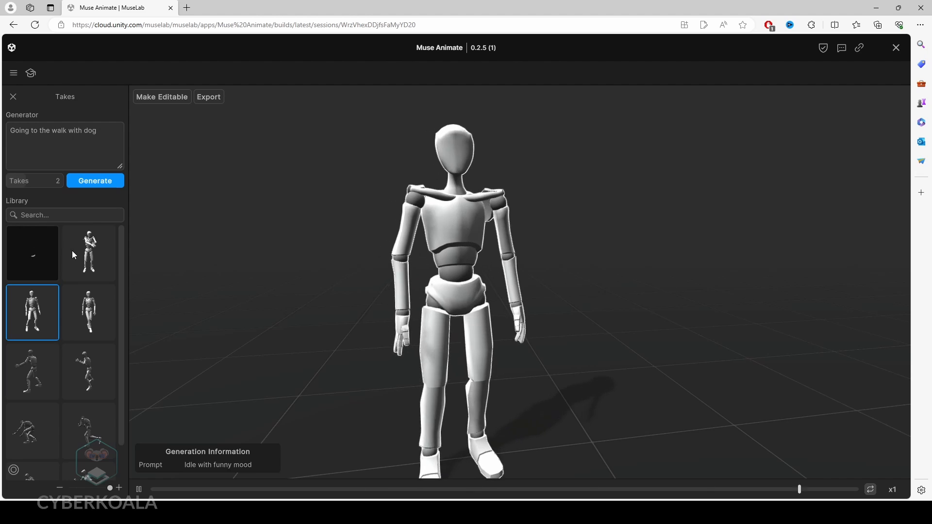
pyautogui.click(72, 250)
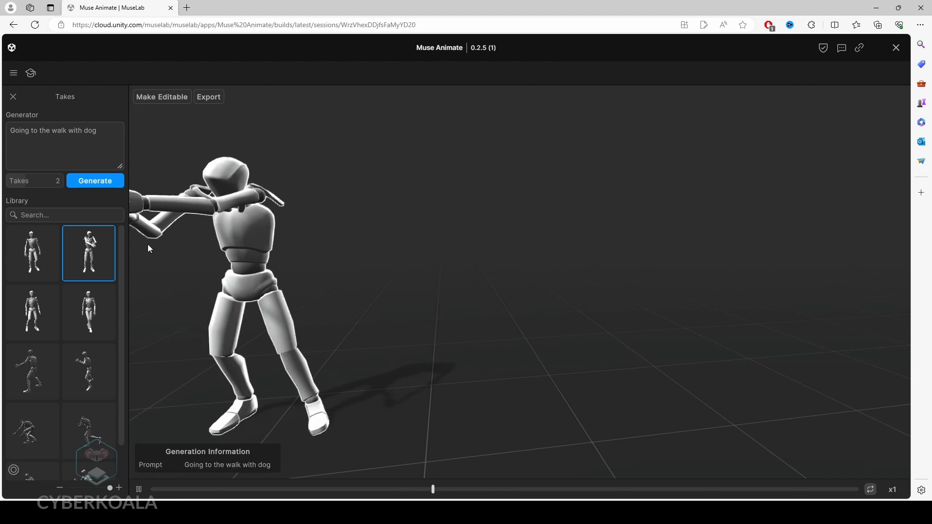
pyautogui.click(39, 246)
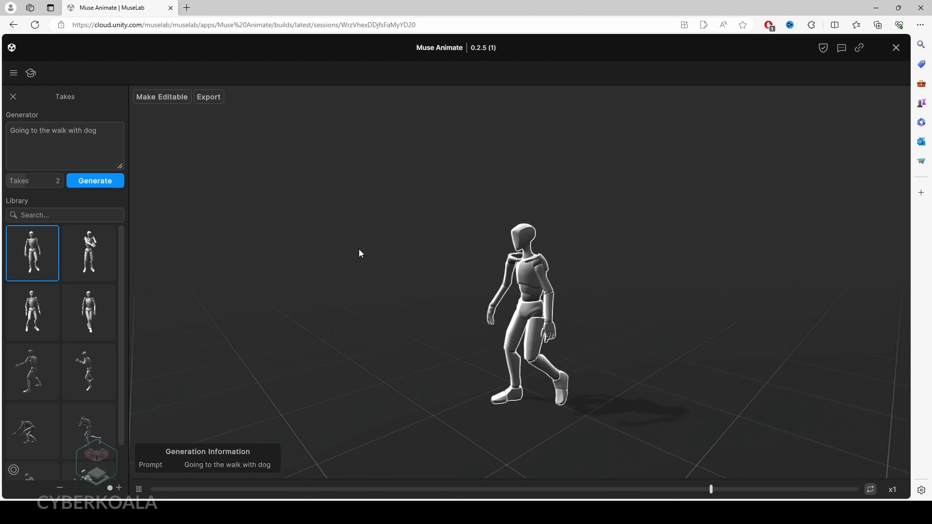
# - Generate two takes from the prompt "Making cascadeur trick with rotating 360 in flight" and choose one of them
pyautogui.tripleClick(103, 142)
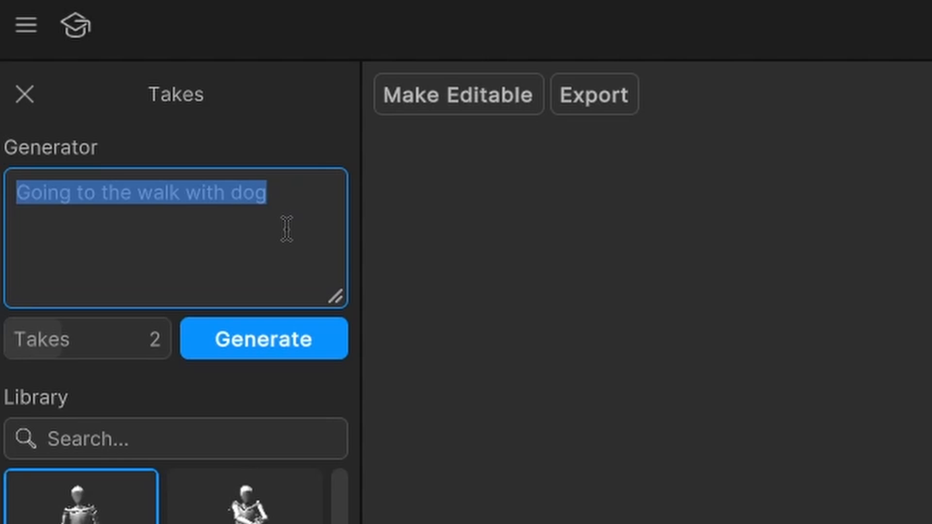
pyautogui.write('Make')
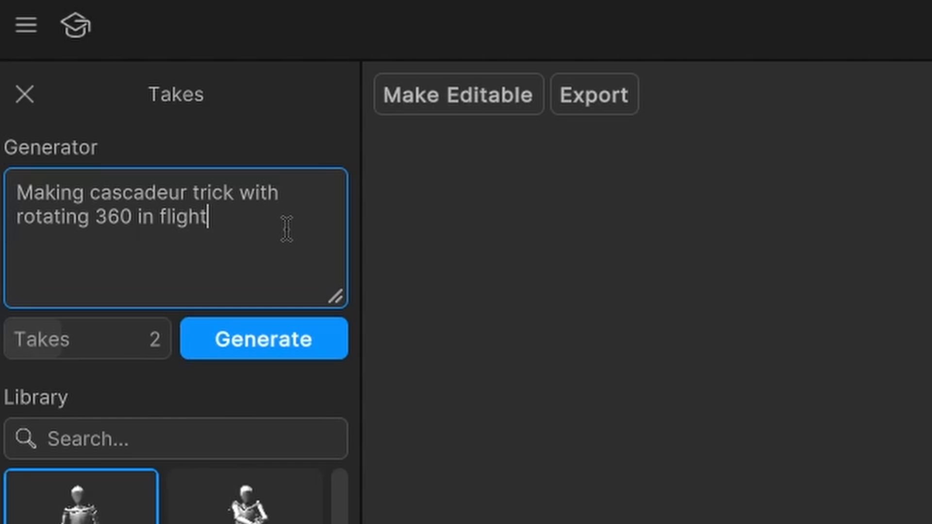
pyautogui.click(233, 335)
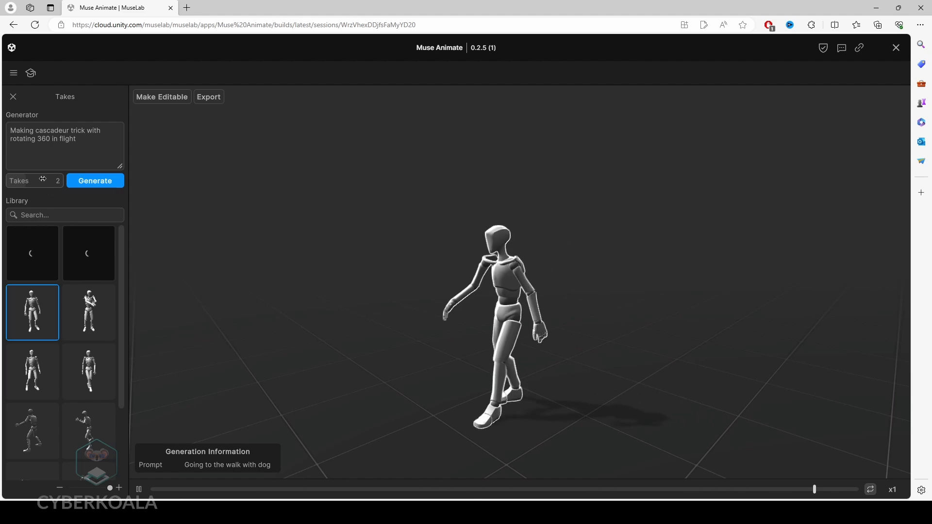
pyautogui.click(100, 258)
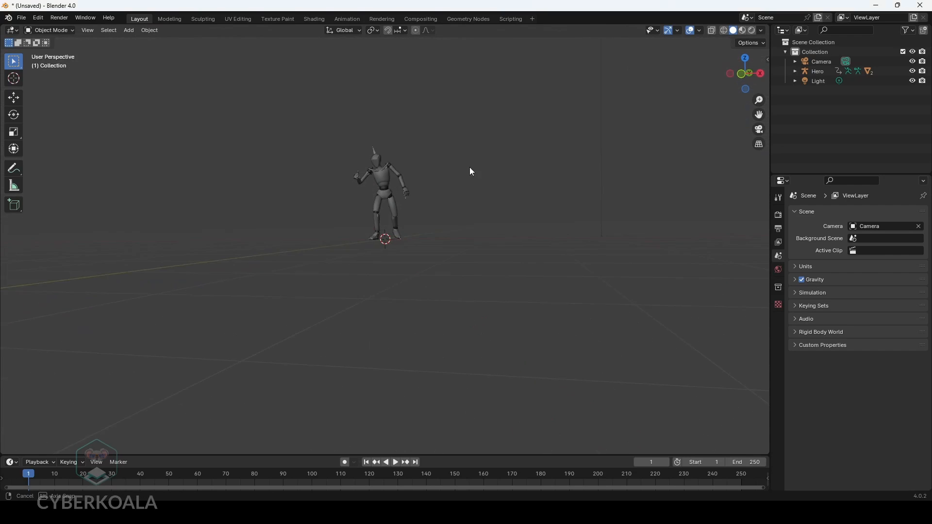
# - Switch to Blender, play the imported Hero animation and watch the flip from several angles
pyautogui.scroll(6, 481, 185)
pyautogui.moveTo(474, 184); pyautogui.dragTo(444, 282, button='middle')
pyautogui.moveTo(443, 216); pyautogui.dragTo(438, 205, button='middle')
pyautogui.press('space')
pyautogui.moveTo(435, 243); pyautogui.dragTo(390, 232, button='middle')
pyautogui.scroll(-4, 335, 236)
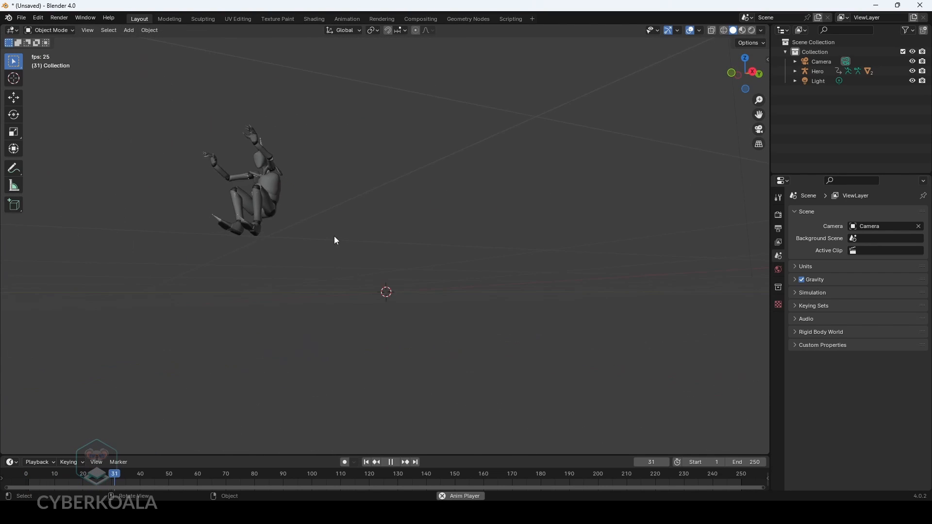
pyautogui.keyDown('shift'); pyautogui.moveTo(368, 189); pyautogui.dragTo(422, 249, button='middle'); pyautogui.keyUp('shift')
pyautogui.click(320, 200)
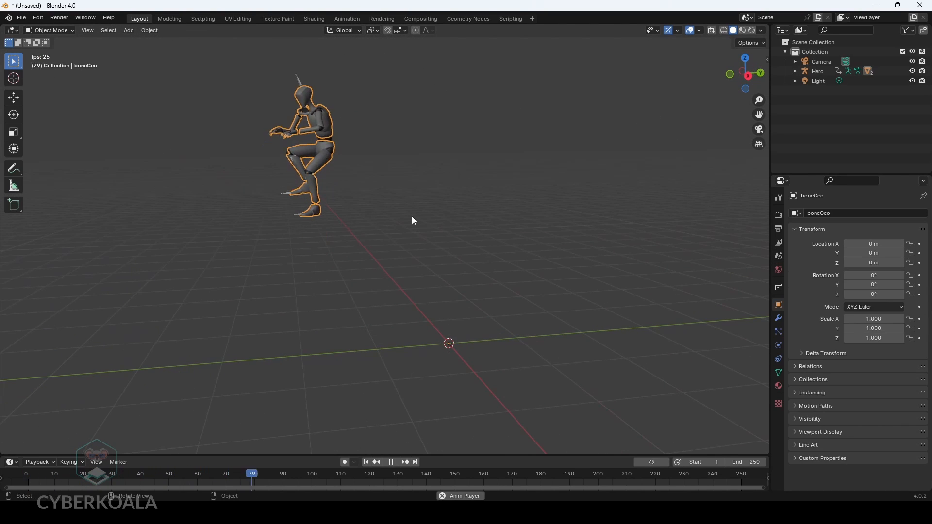
pyautogui.moveTo(411, 216); pyautogui.dragTo(430, 219, button='middle')
# - Select the Hero armature with its hierarchy expanded and switch it to Pose Mode
pyautogui.click(795, 62)
pyautogui.click(795, 70)
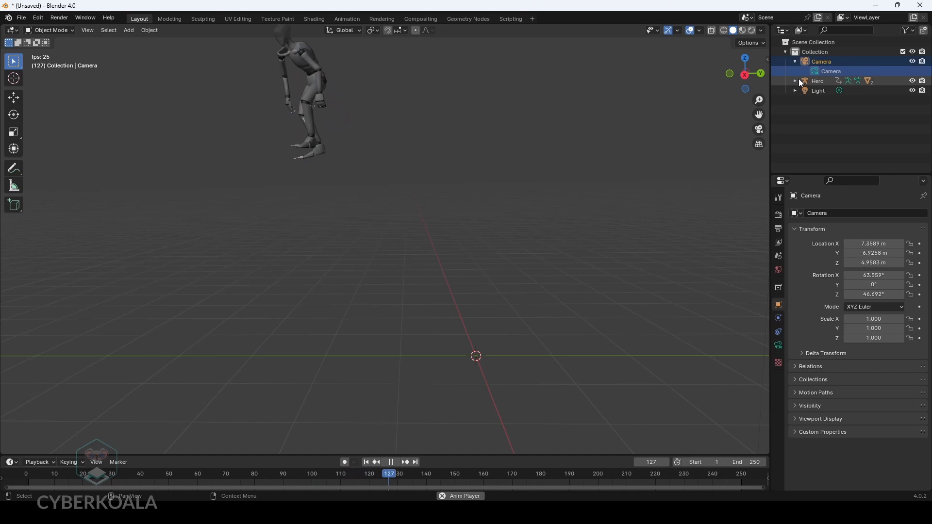
pyautogui.click(796, 80)
pyautogui.click(810, 91)
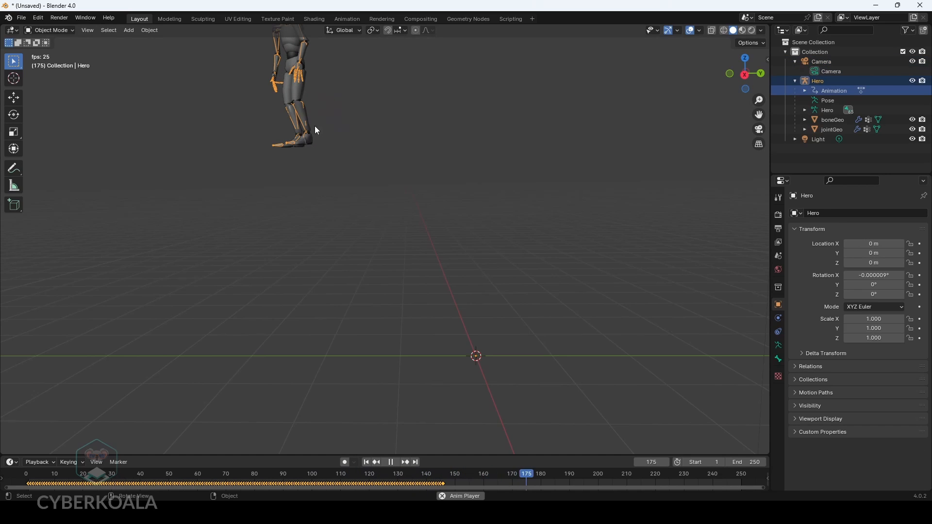
pyautogui.click(65, 31)
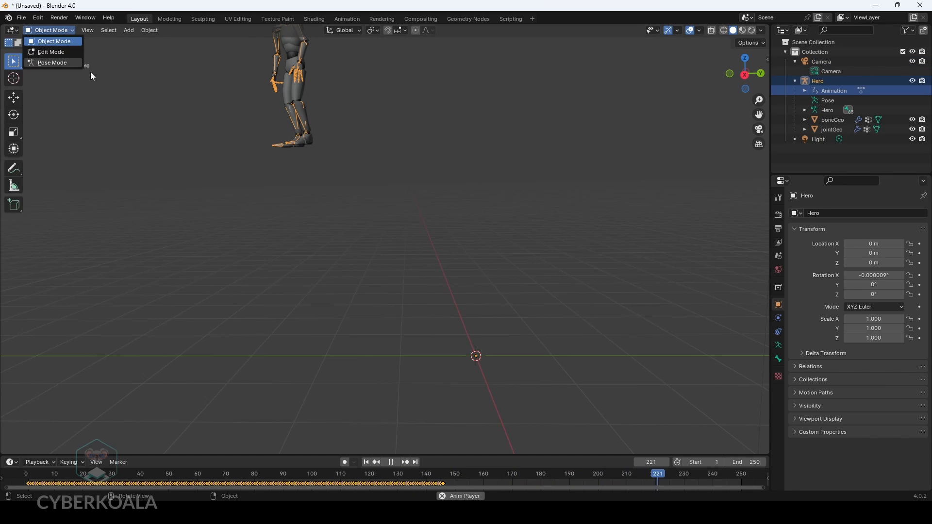
pyautogui.click(73, 61)
# - Turn on X-ray display and inspect the Hero rig's bones in motion from different angles
pyautogui.moveTo(366, 156); pyautogui.dragTo(499, 254, button='middle')
pyautogui.scroll(1, 377, 180)
pyautogui.scroll(3, 374, 194)
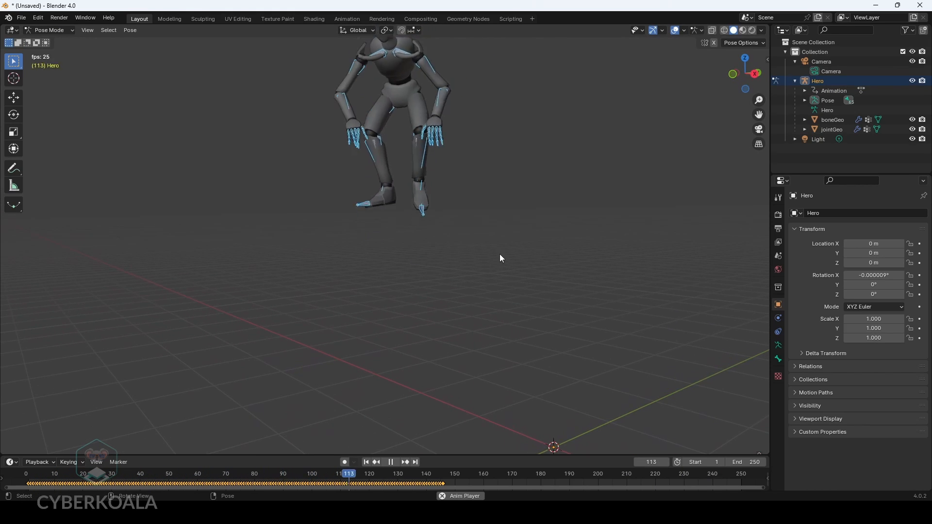
pyautogui.scroll(-3, 563, 217)
pyautogui.moveTo(558, 217); pyautogui.dragTo(623, 155, button='middle')
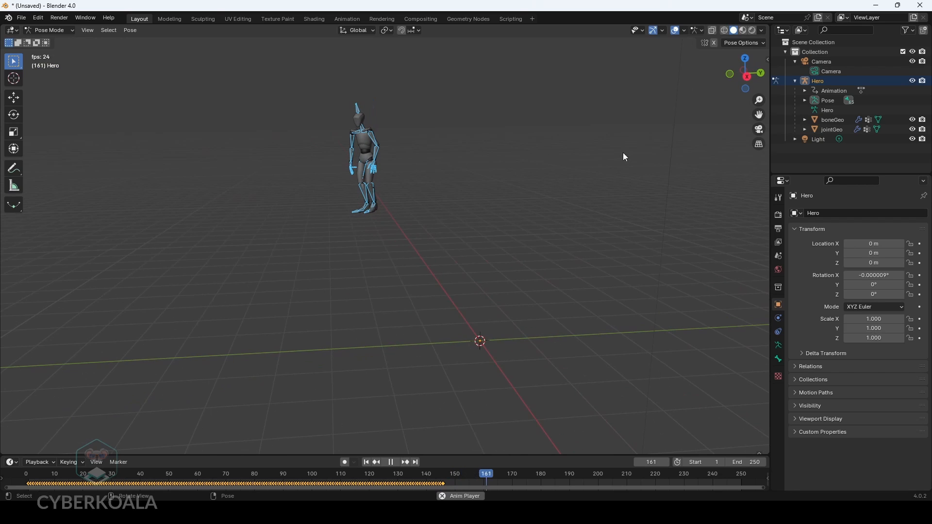
pyautogui.click(732, 42)
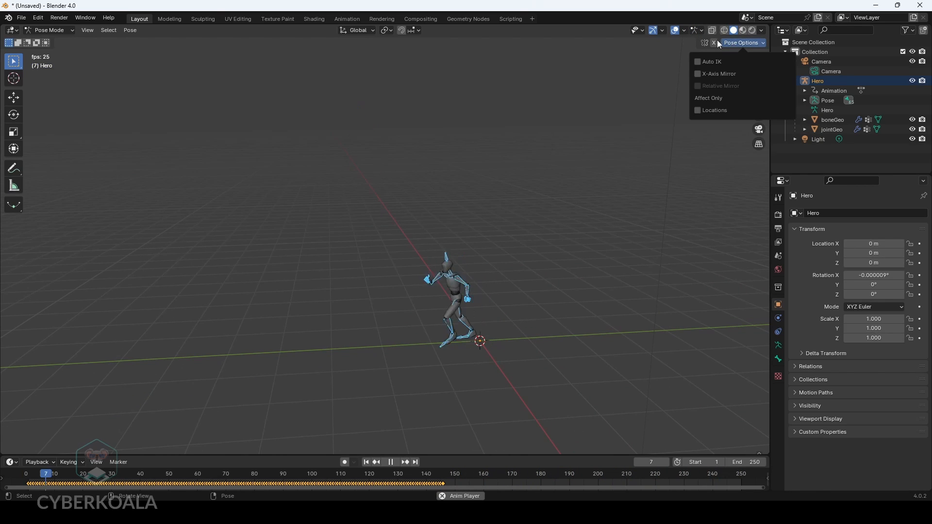
pyautogui.scroll(5, 444, 222)
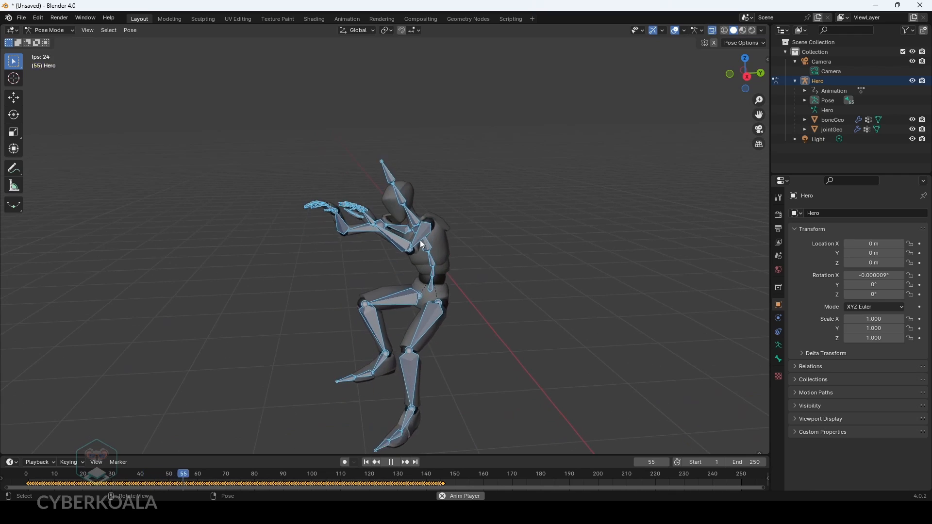
pyautogui.moveTo(408, 206); pyautogui.dragTo(585, 242, button='middle')
pyautogui.keyDown('shift'); pyautogui.moveTo(419, 270); pyautogui.dragTo(566, 208, button='middle'); pyautogui.keyUp('shift')
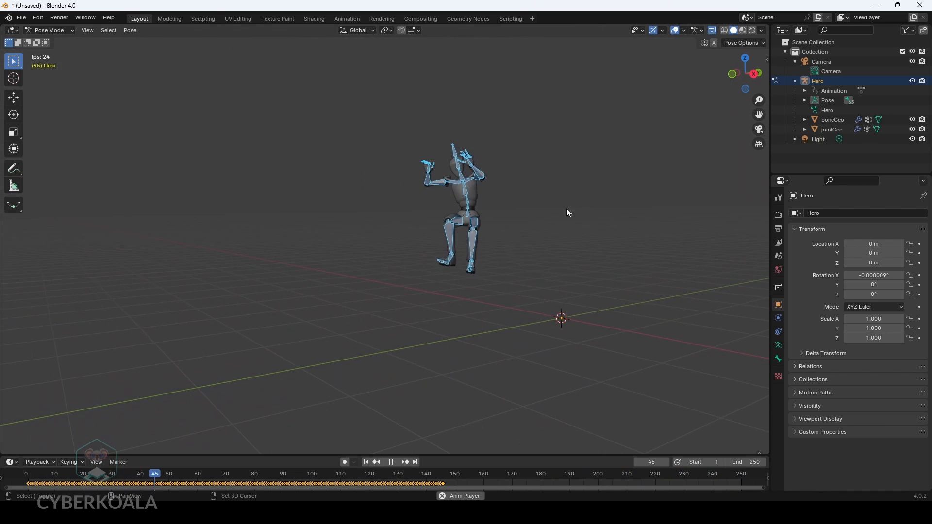
# - Enlarge the timeline area and fit the animation's full keyframe range in it
pyautogui.moveTo(422, 455); pyautogui.dragTo(460, 335)
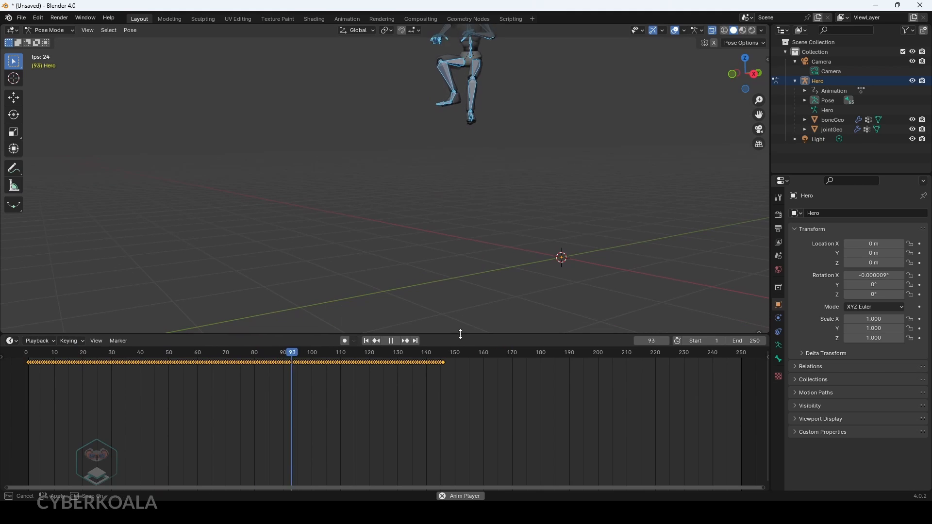
pyautogui.press('Home')
pyautogui.scroll(-1, 60, 387)
pyautogui.click(51, 31)
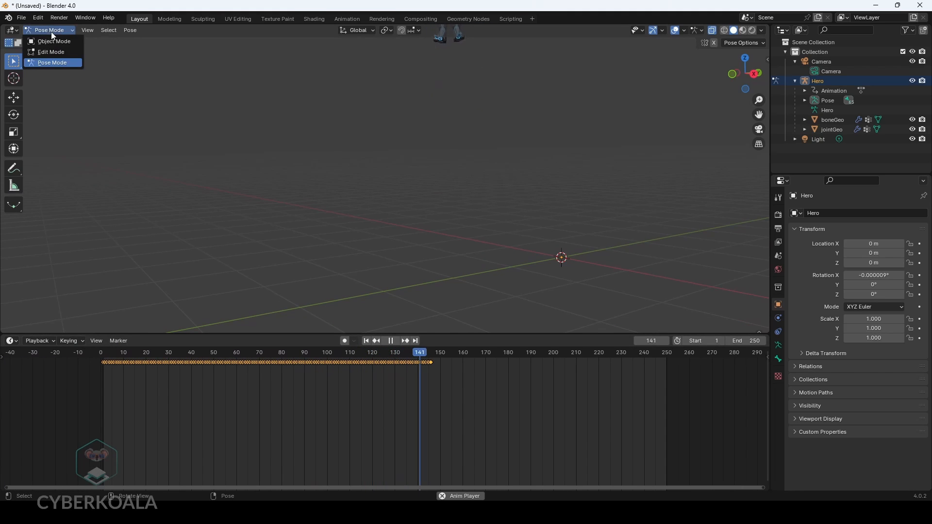
# - Switch to the Animation workspace and turn its camera-view area into a Dope Sheet
pyautogui.click(346, 20)
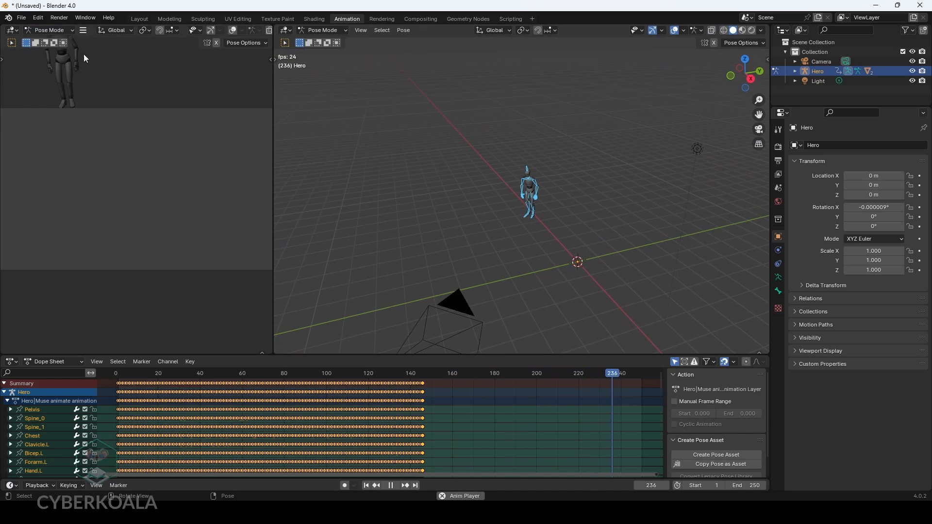
pyautogui.click(11, 30)
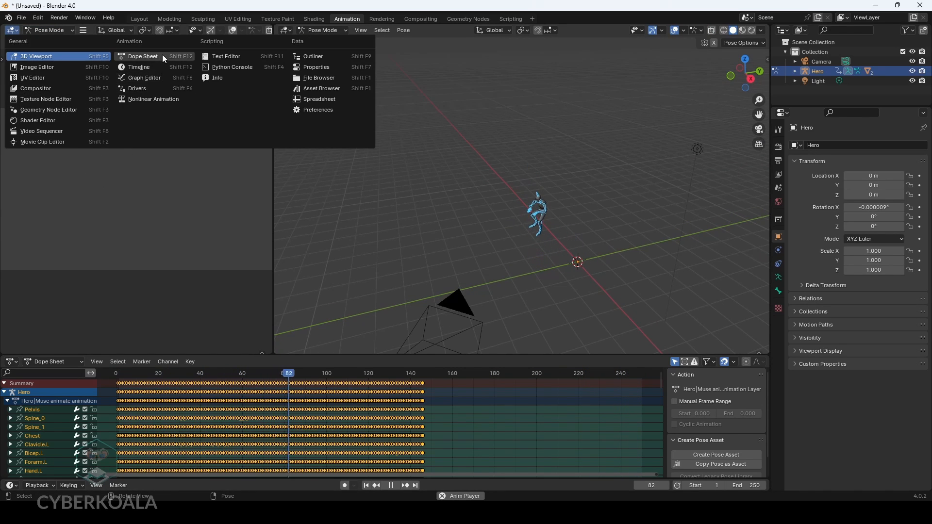
pyautogui.click(143, 57)
pyautogui.moveTo(169, 86); pyautogui.dragTo(286, 88)
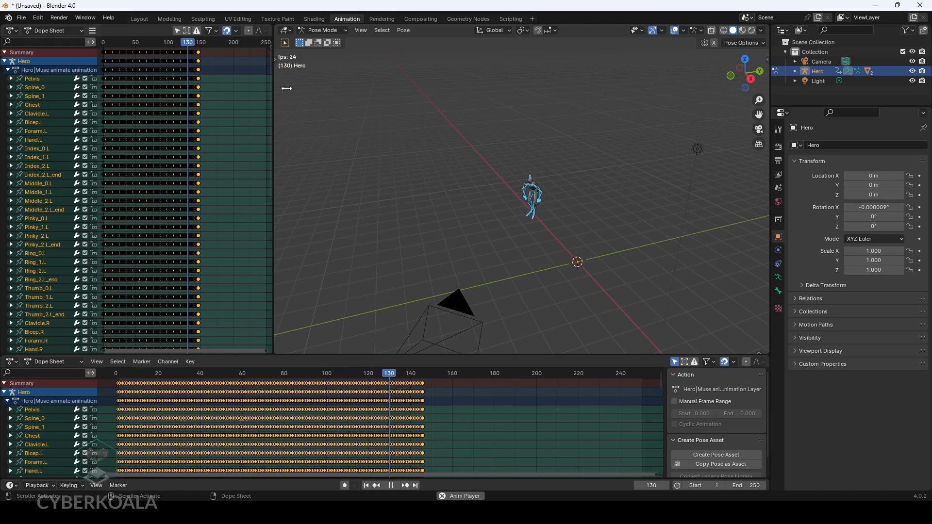
# - Examine the keyed bone channels through to the toe bones and watch the playing character up close
pyautogui.moveTo(619, 173); pyautogui.dragTo(578, 167, button='middle')
pyautogui.scroll(-12, 65, 208)
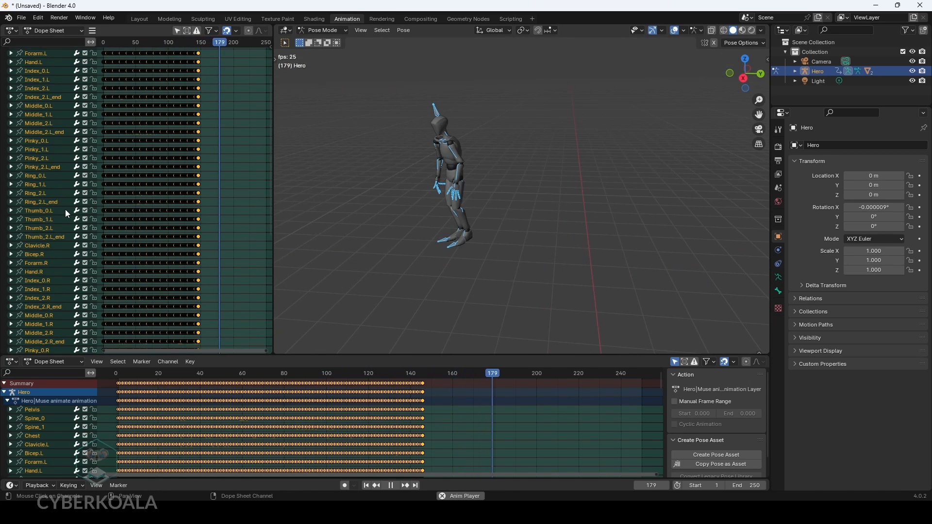
pyautogui.scroll(-8, 87, 415)
pyautogui.scroll(-10, 90, 414)
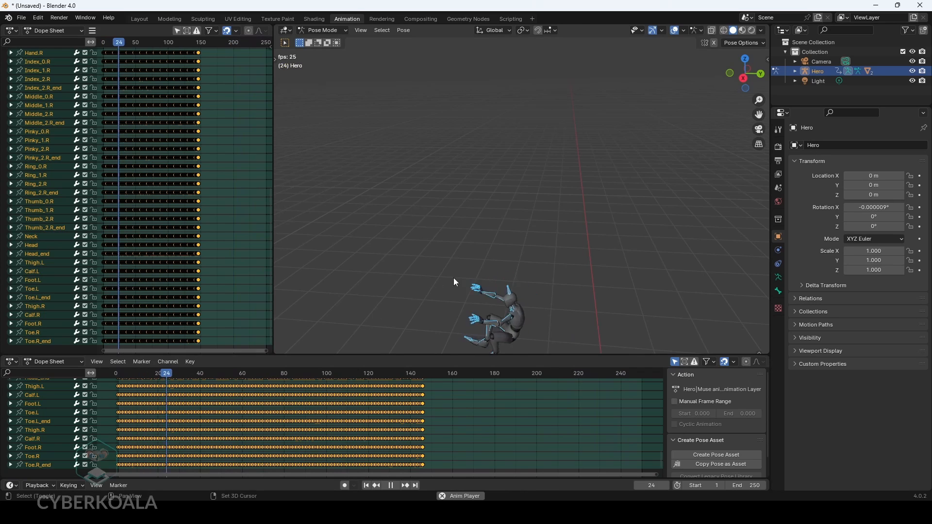
pyautogui.scroll(5, 552, 212)
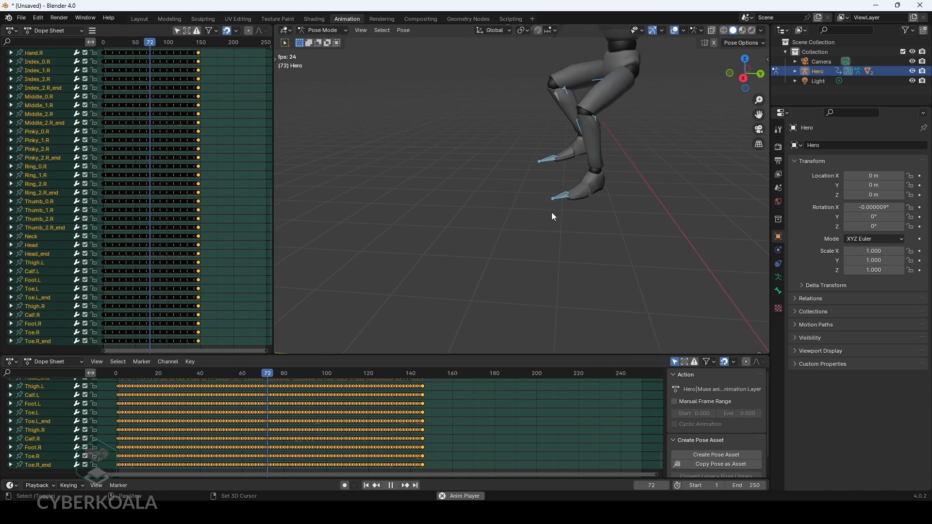
pyautogui.moveTo(557, 200); pyautogui.dragTo(577, 176, button='middle')
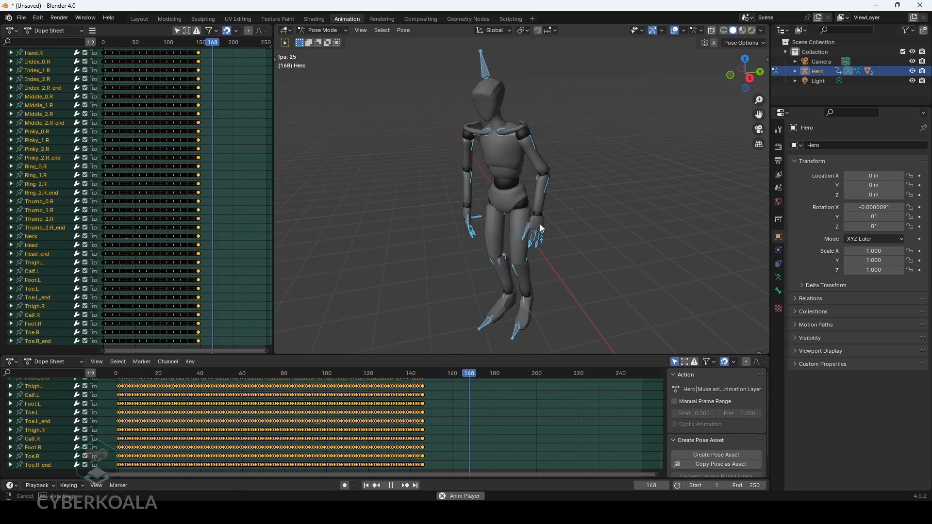
pyautogui.scroll(-3, 310, 398)
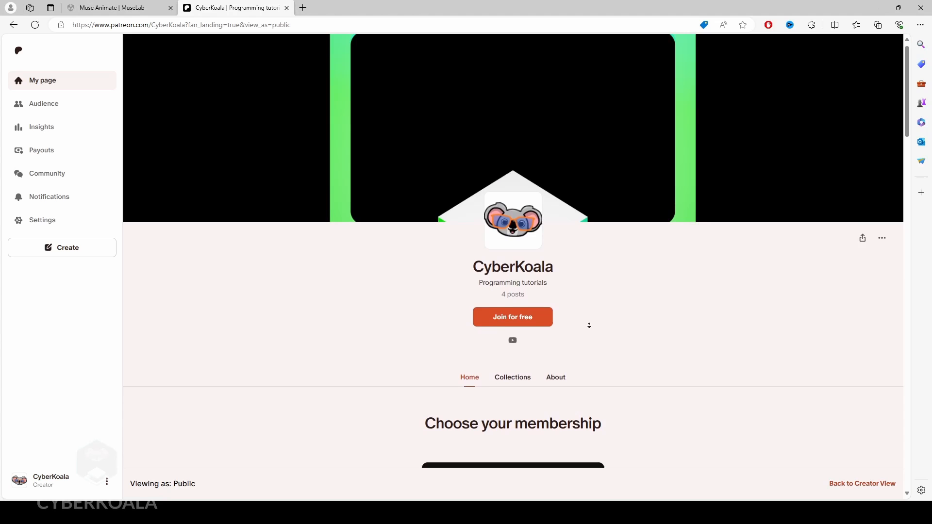
# - Switch to the CyberKoala Patreon page in the browser and look through its membership tier and recent posts
pyautogui.scroll(-5, 588, 325)
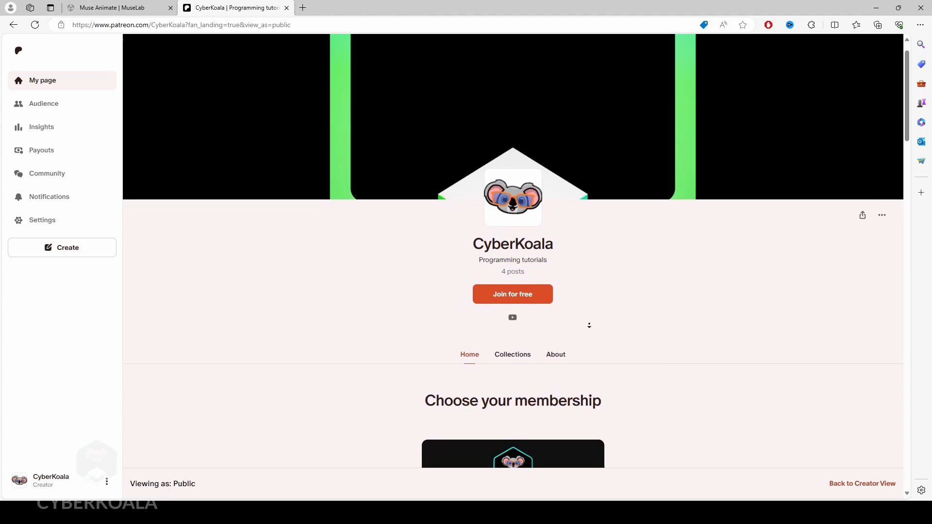
pyautogui.scroll(-5, 582, 335)
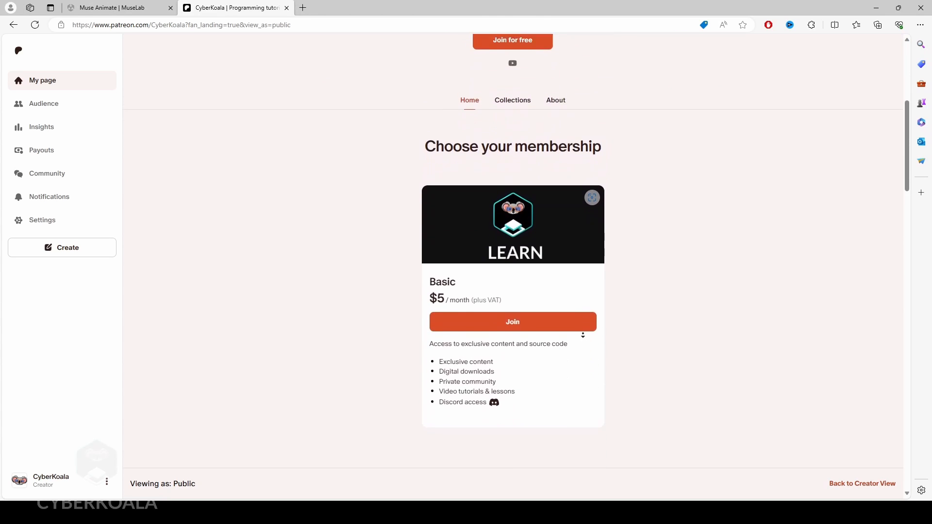
pyautogui.scroll(-3, 582, 332)
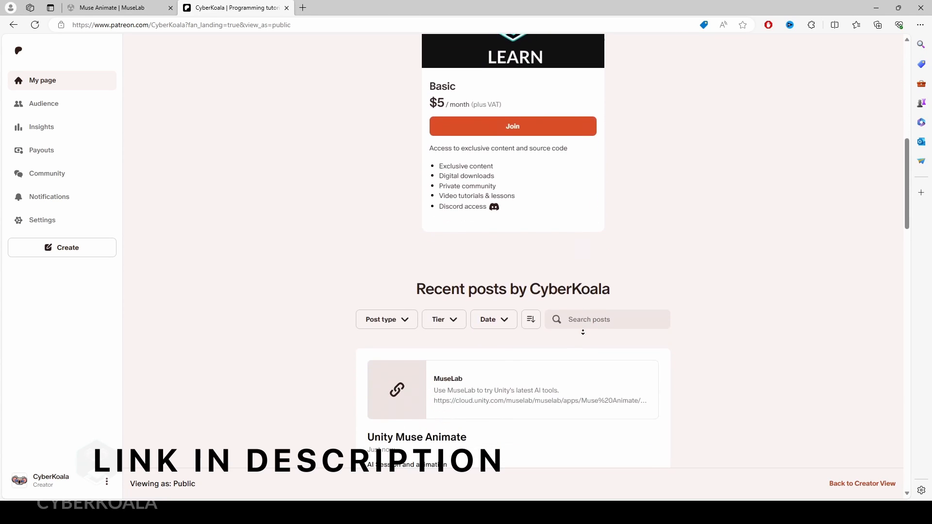
pyautogui.scroll(1, 537, 230)
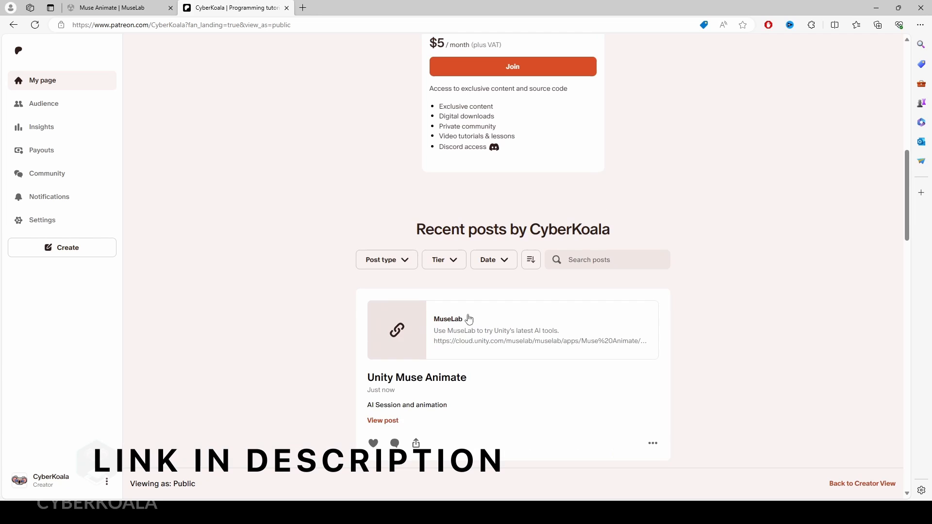